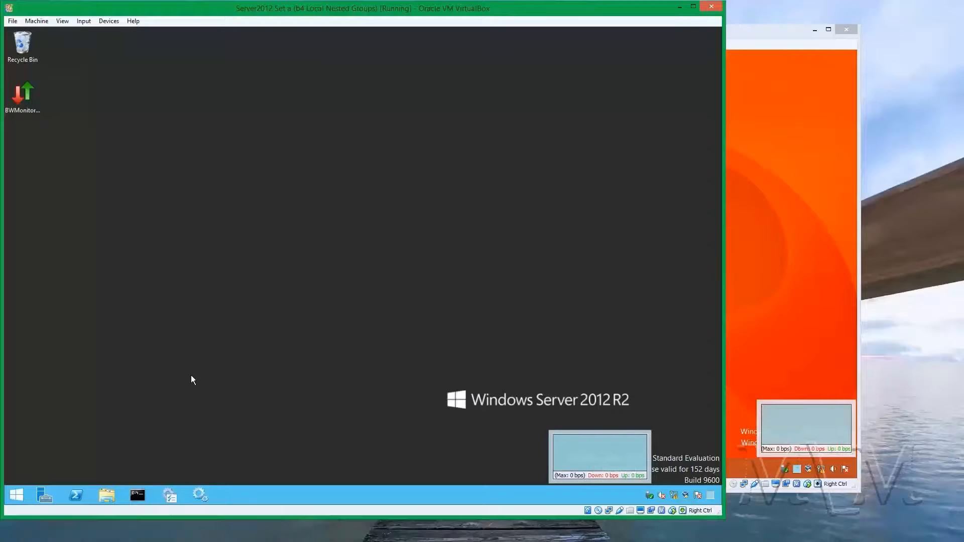
Open Active Directory Users and Computers with dsa.msc and display the Desktops organizational unit under CLT.
key("super+r")
type("dsa.msc")
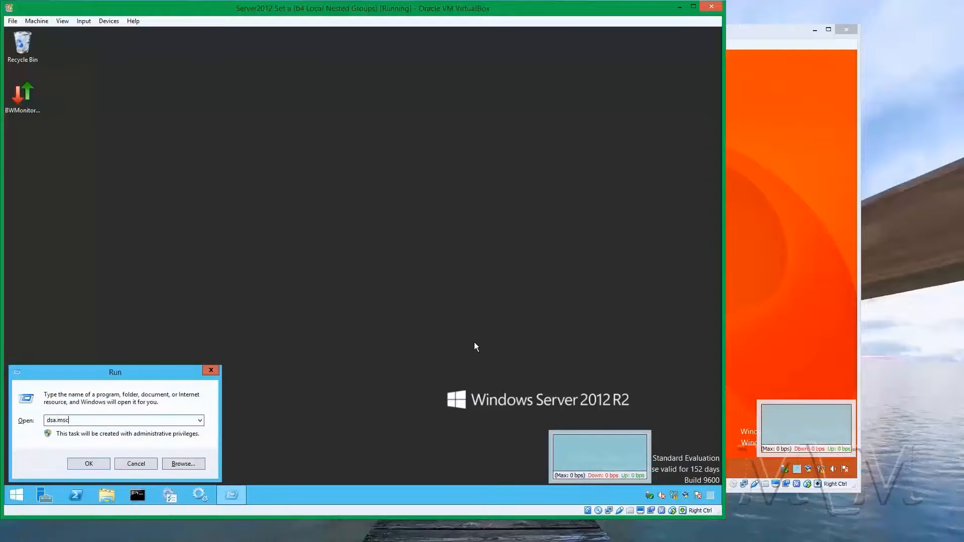
key("Return")
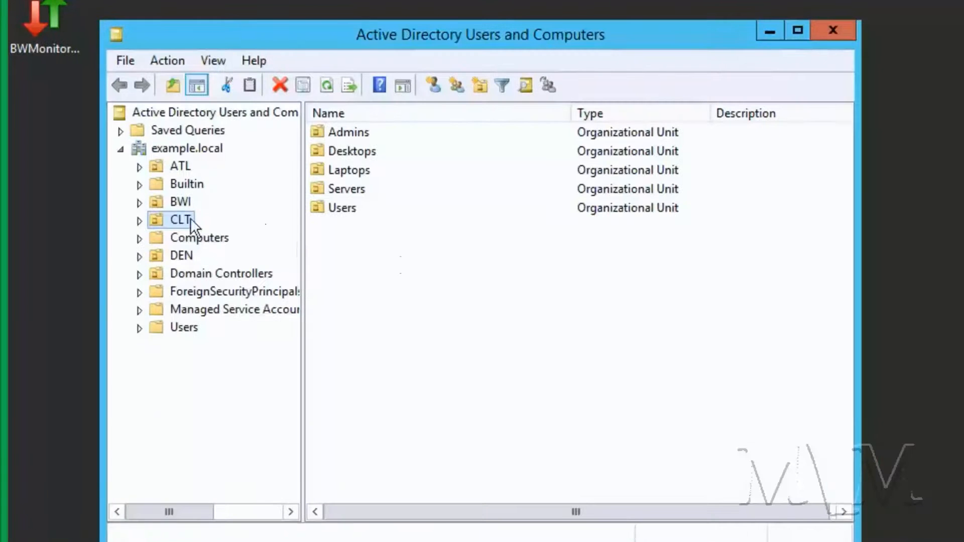
left_click(138, 219)
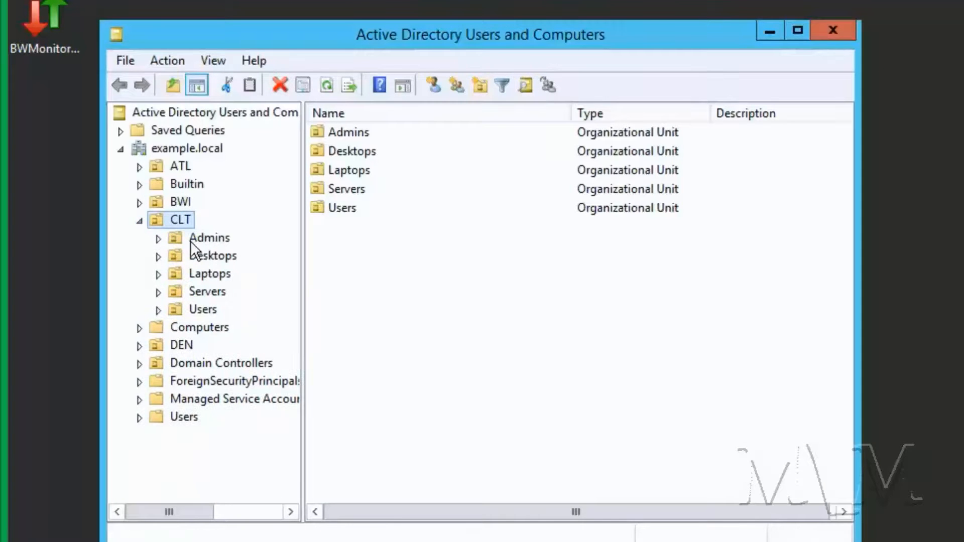
left_click(200, 253)
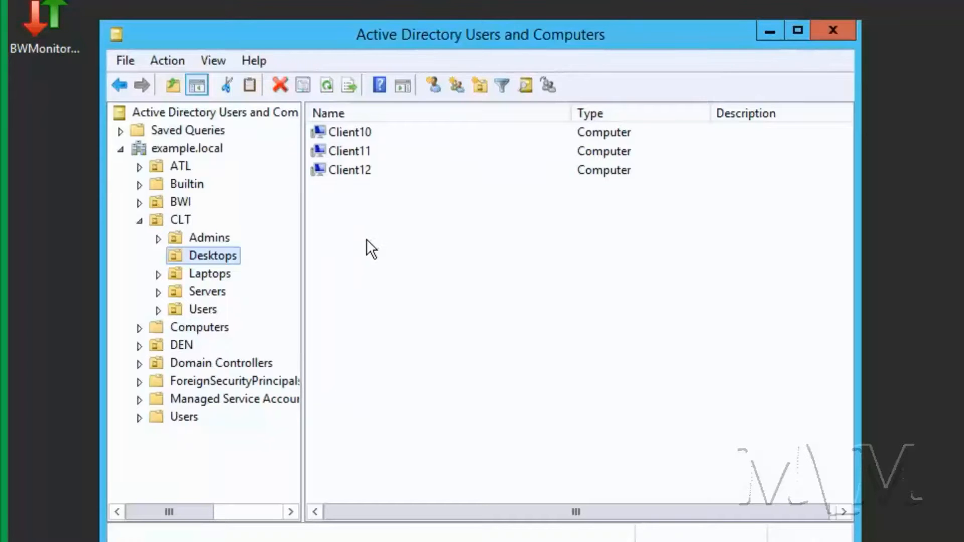
Review the HDUser01 to HDUser03 accounts in CLT's Admins unit and the computers in its Desktops unit, ending on Admins.
left_click(222, 239)
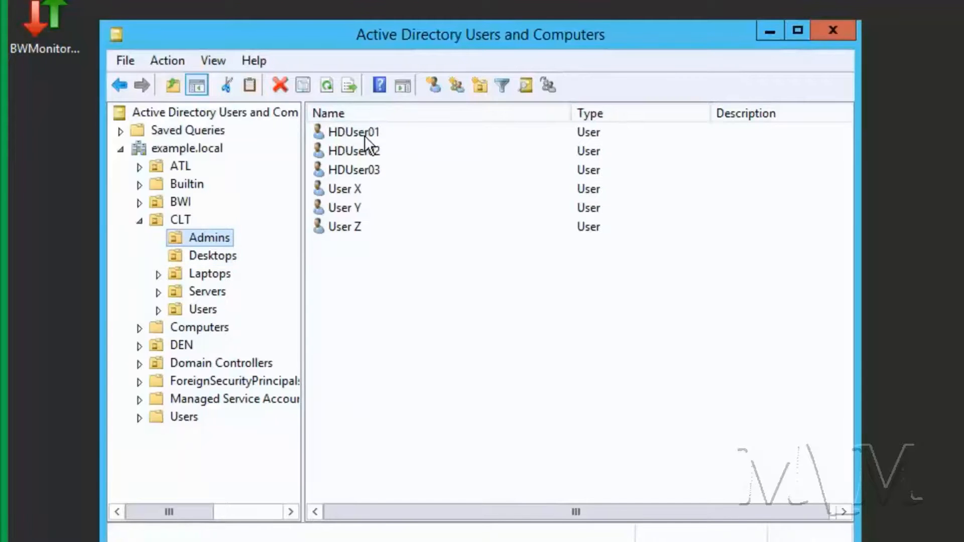
left_click(365, 134)
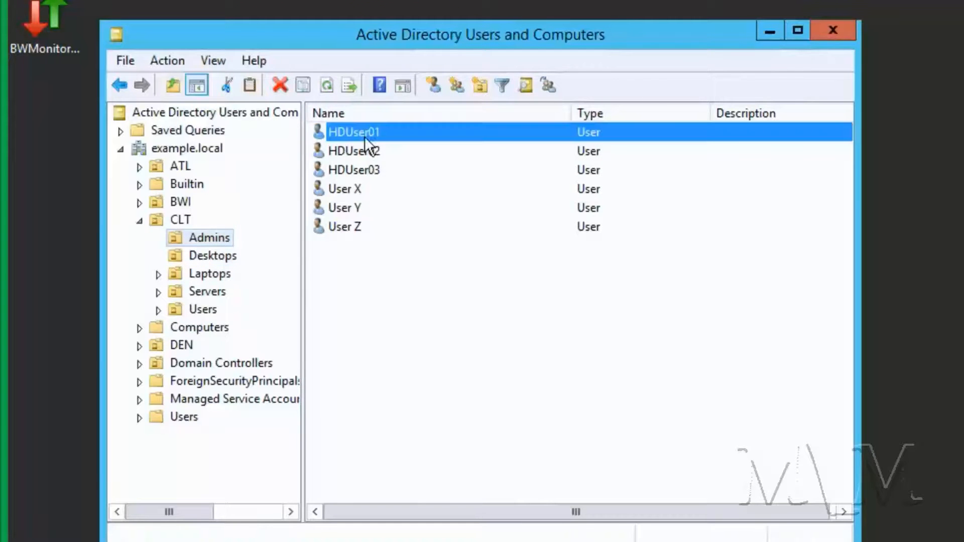
left_click(372, 171, "shift")
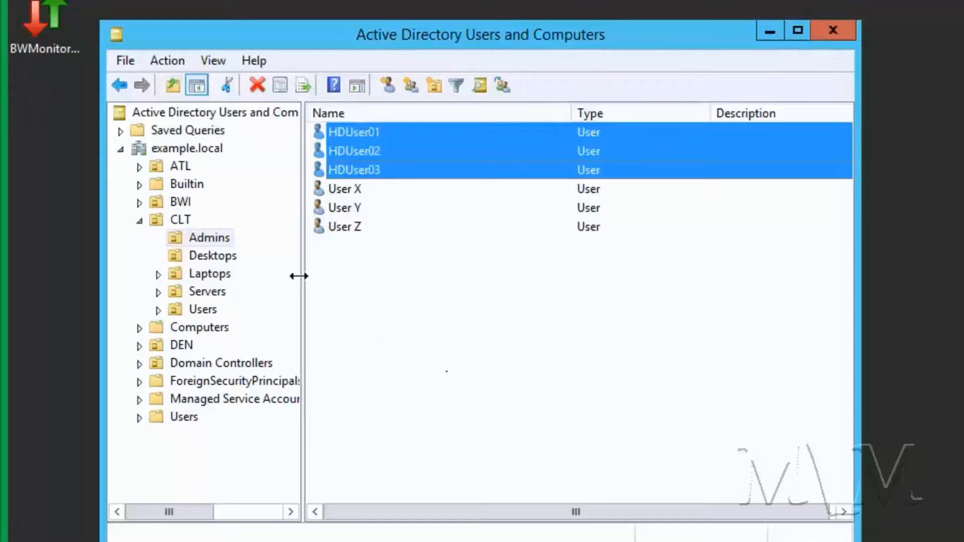
left_click(221, 255)
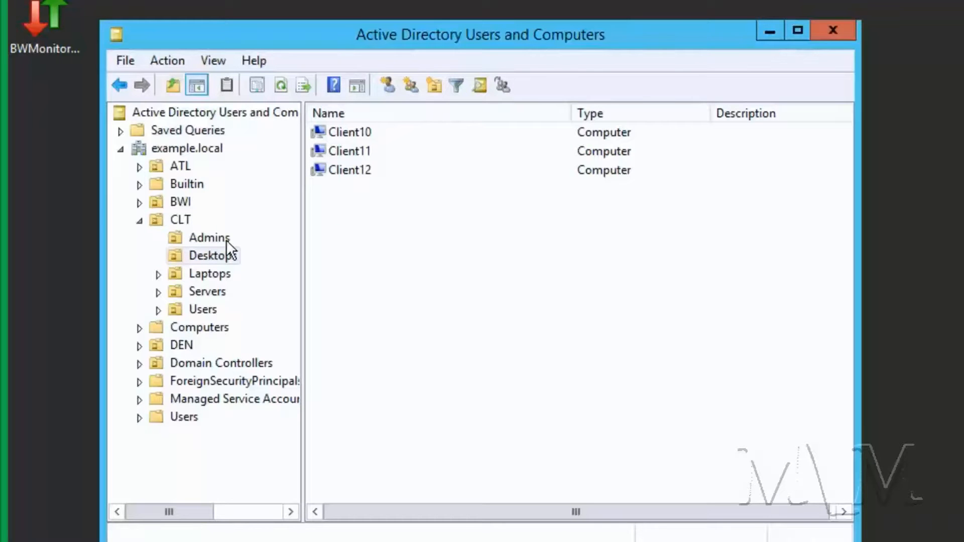
left_click(221, 237)
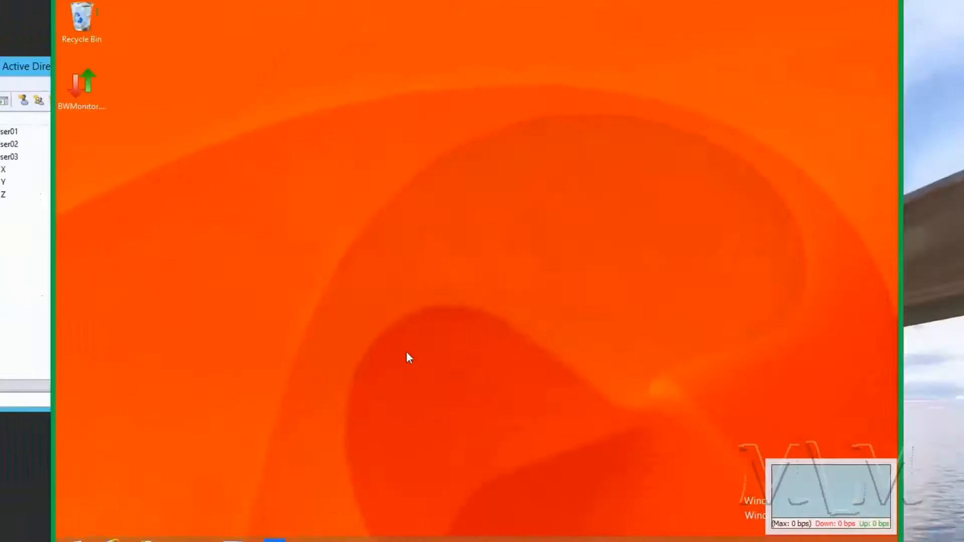
On the Windows client machine, open lusrmgr.msc and check the members of the local Administrators group without changing it.
key("super+r")
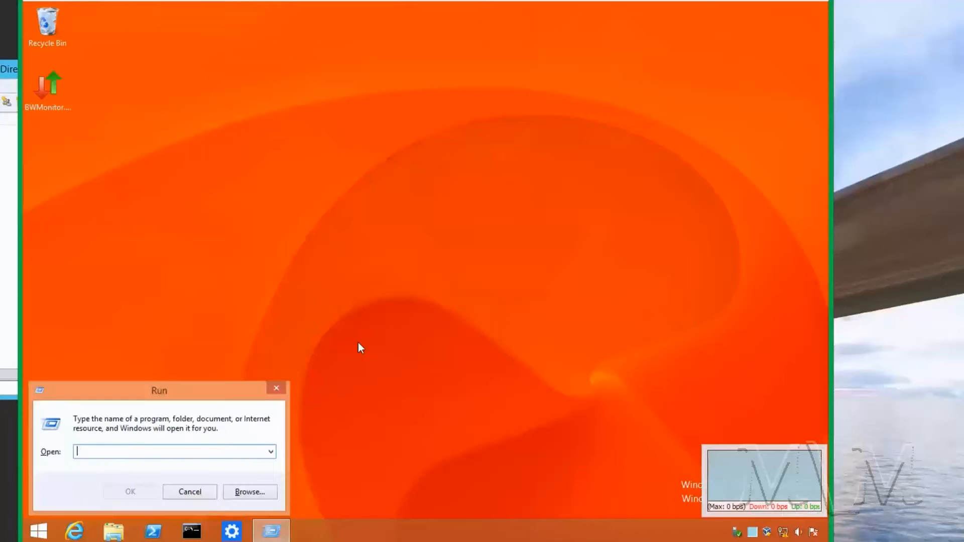
type("lusrmgr.msc")
key("Return")
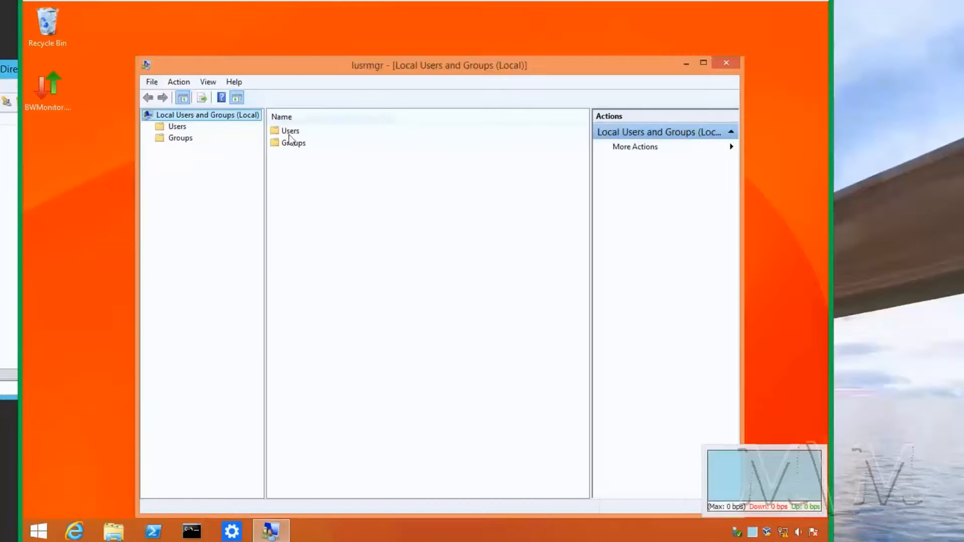
double_click(292, 143)
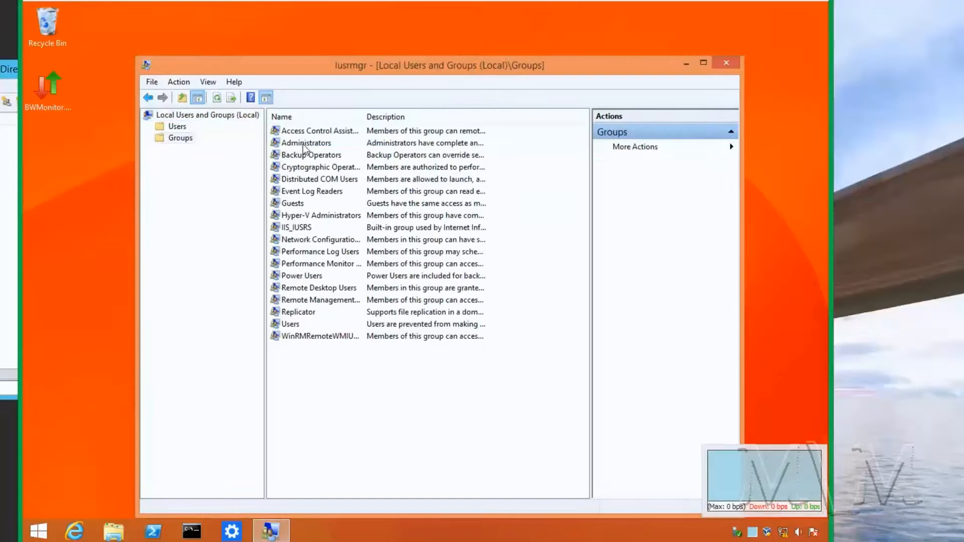
double_click(295, 143)
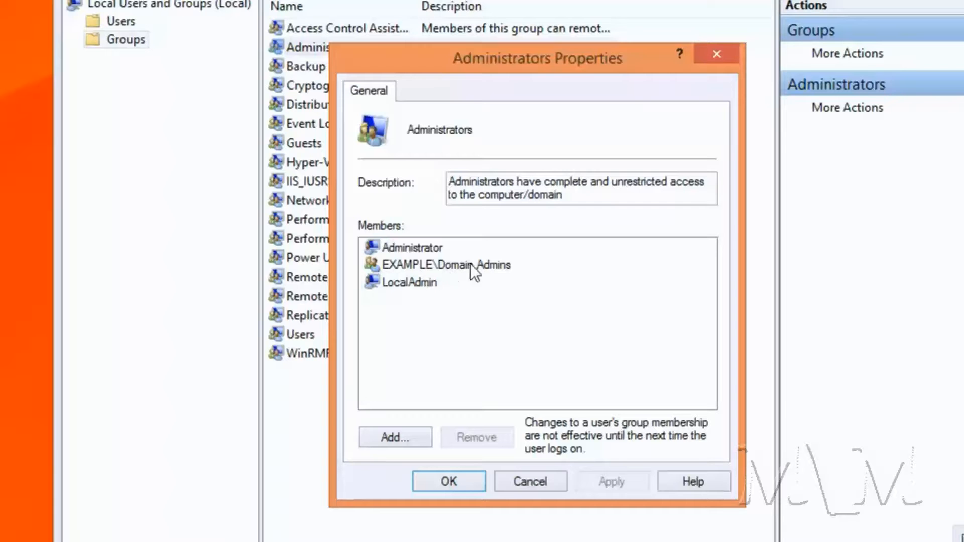
left_click(530, 482)
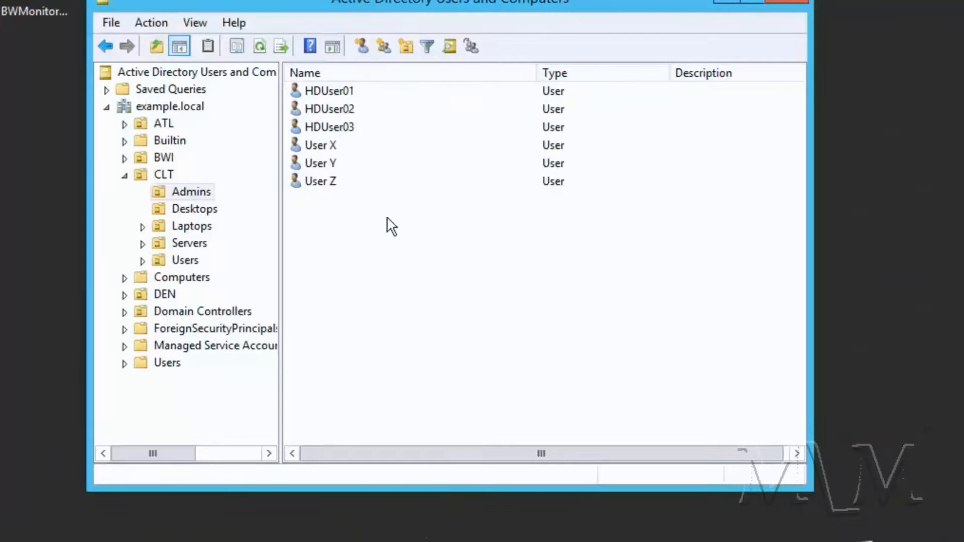
On the server, create a global security group named HDGroup in the CLT Admins organizational unit.
right_click(333, 280)
mouse_move(400, 355)
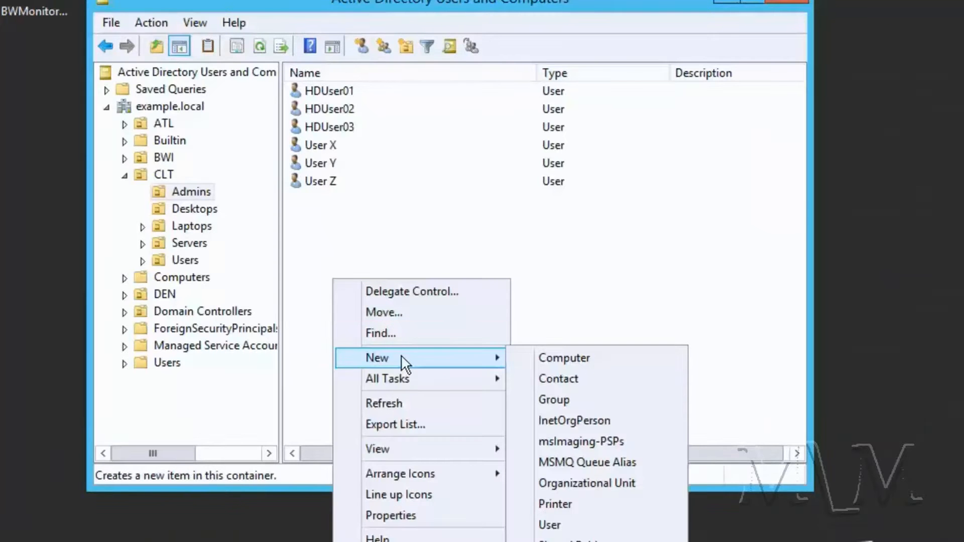
left_click(542, 408)
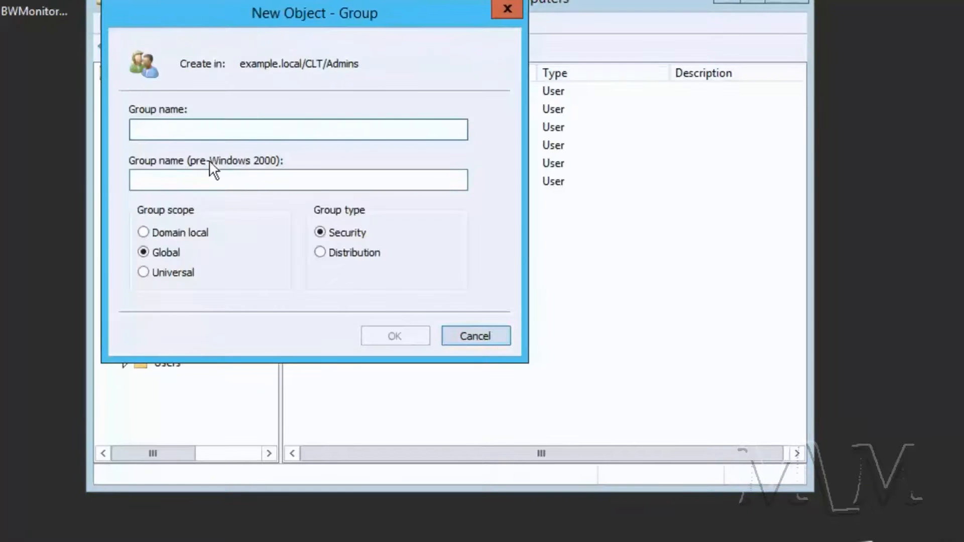
left_click_drag(556, 245, 555, 243)
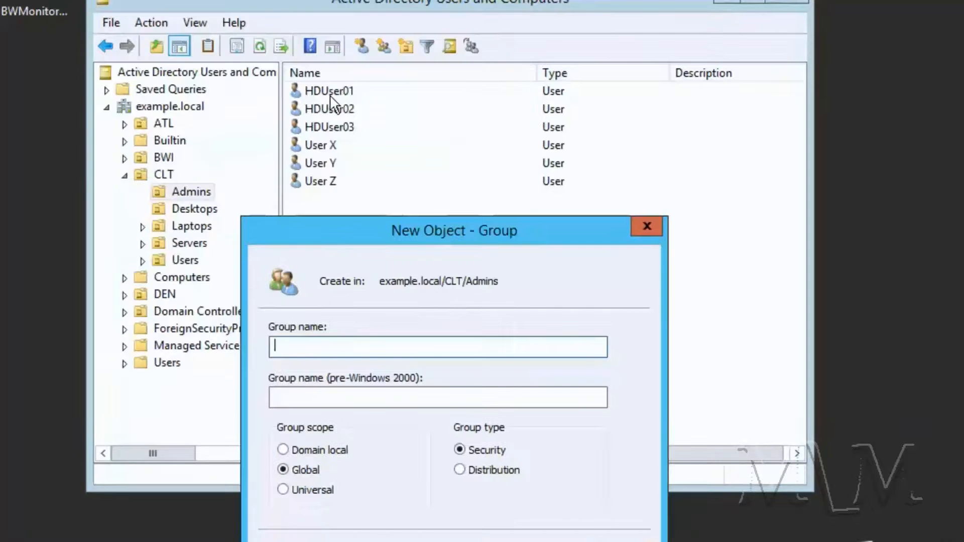
left_click_drag(435, 190, 432, 158)
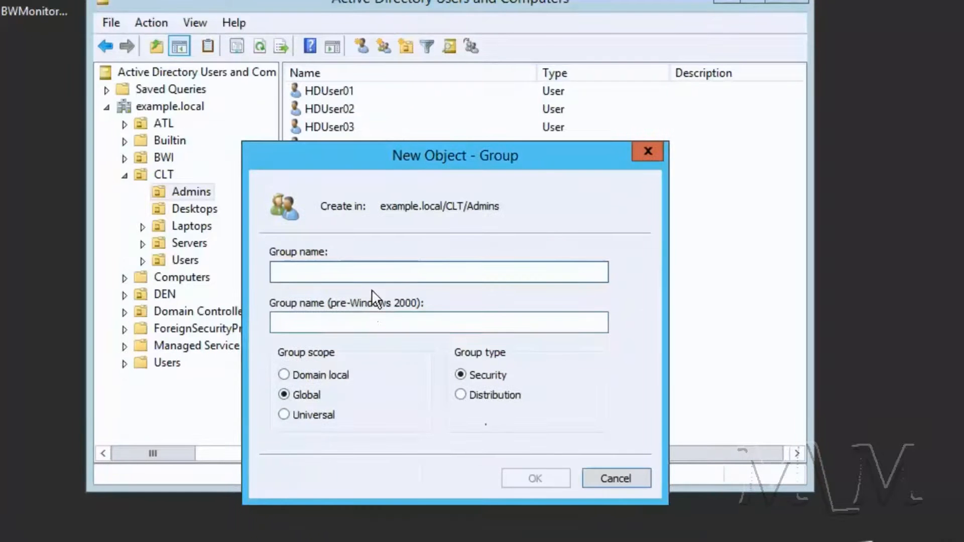
type("HDGroup")
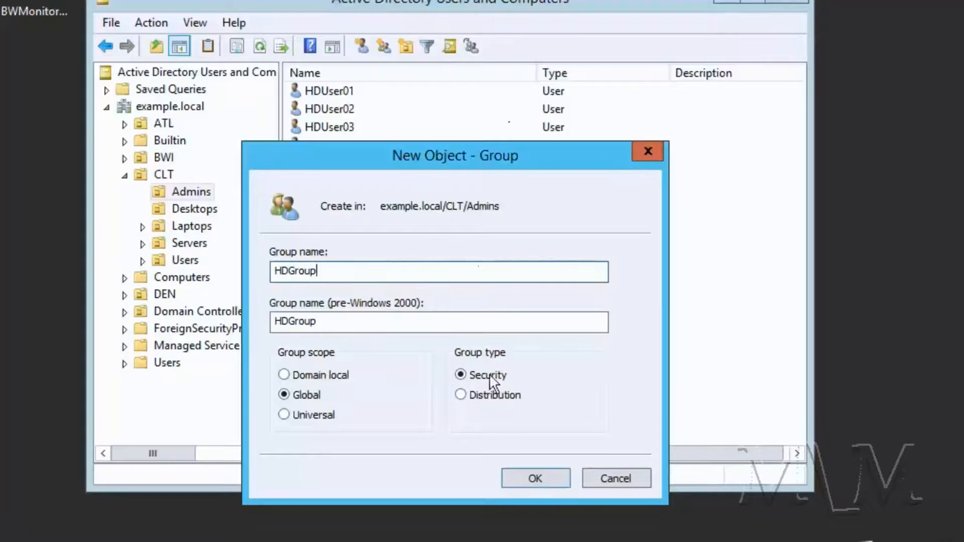
left_click(544, 479)
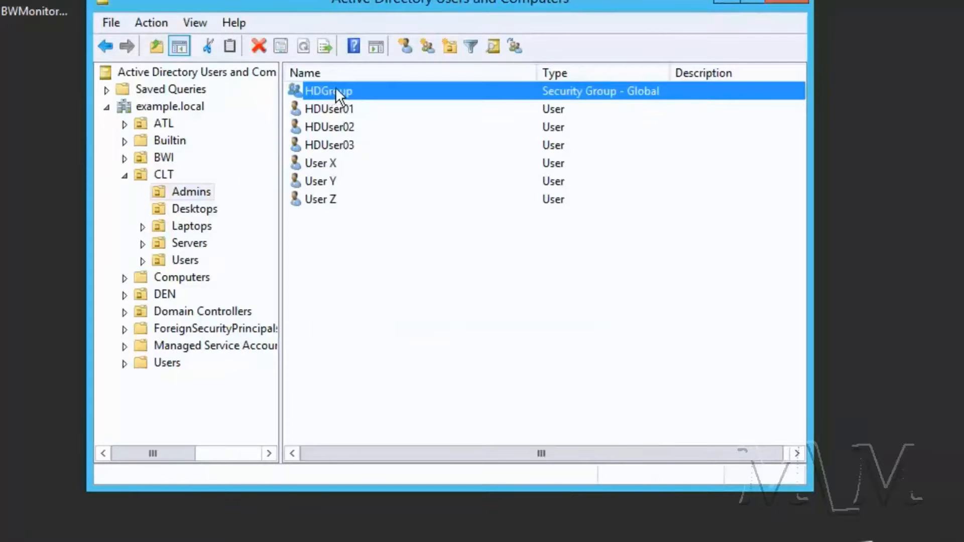
Start adding members to HDGroup and limit the object types in the selection to Users only.
double_click(329, 89)
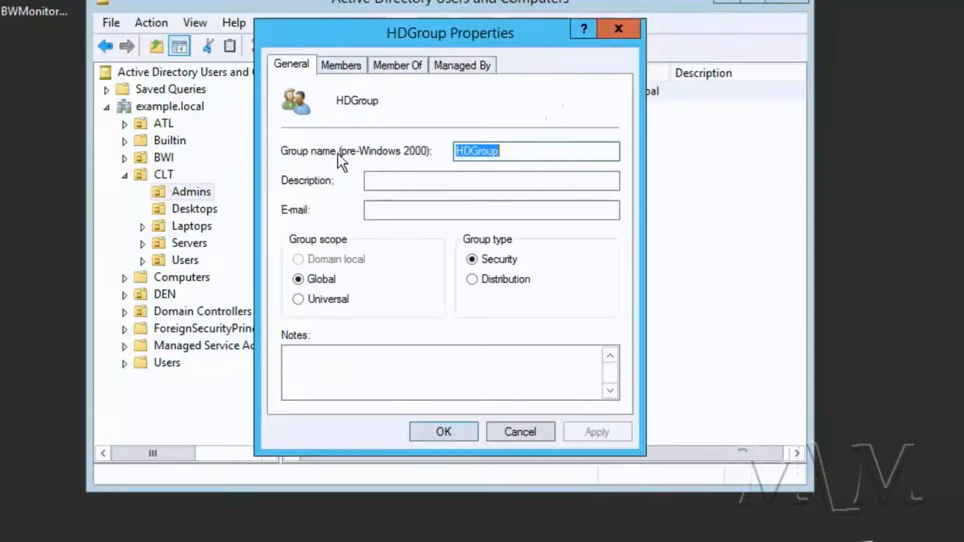
left_click(344, 64)
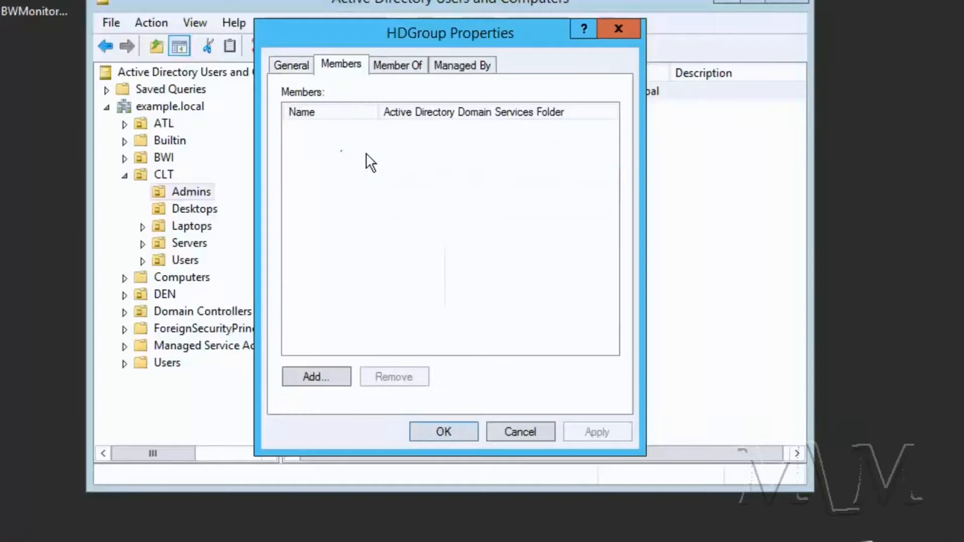
left_click(318, 376)
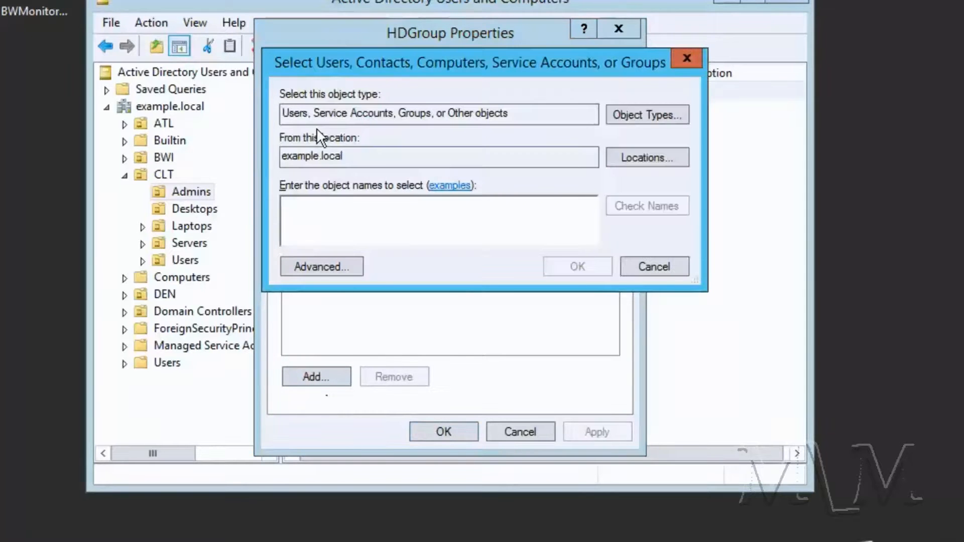
left_click(626, 114)
left_click(299, 173)
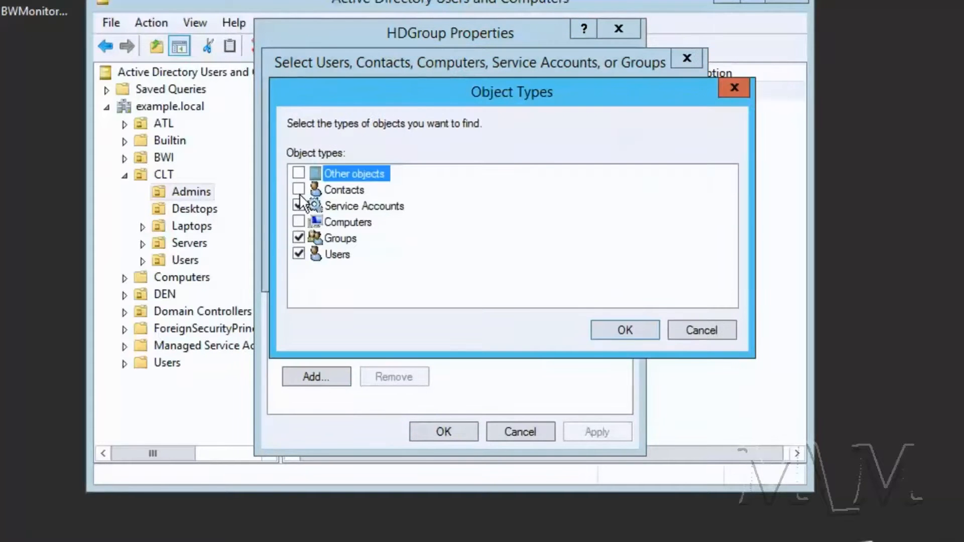
left_click(299, 206)
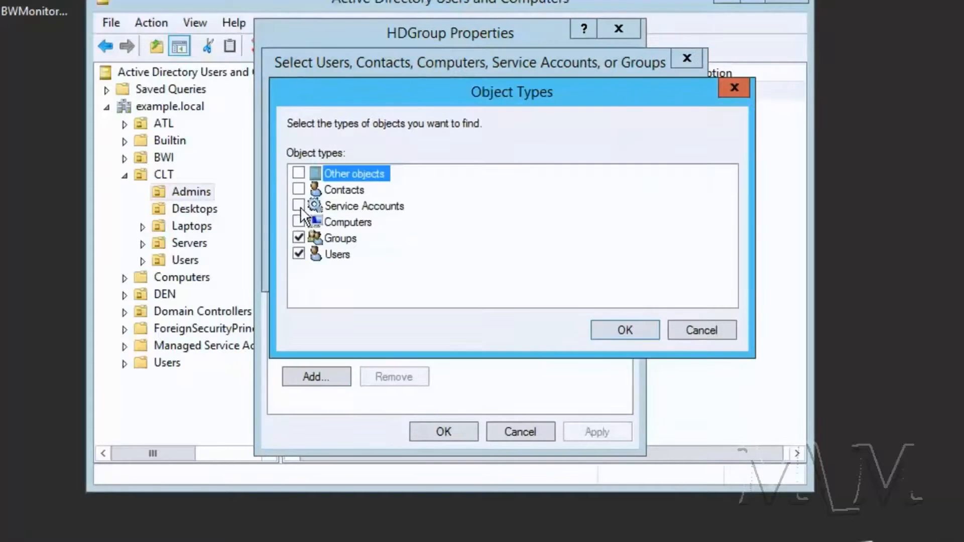
left_click(299, 239)
left_click(621, 330)
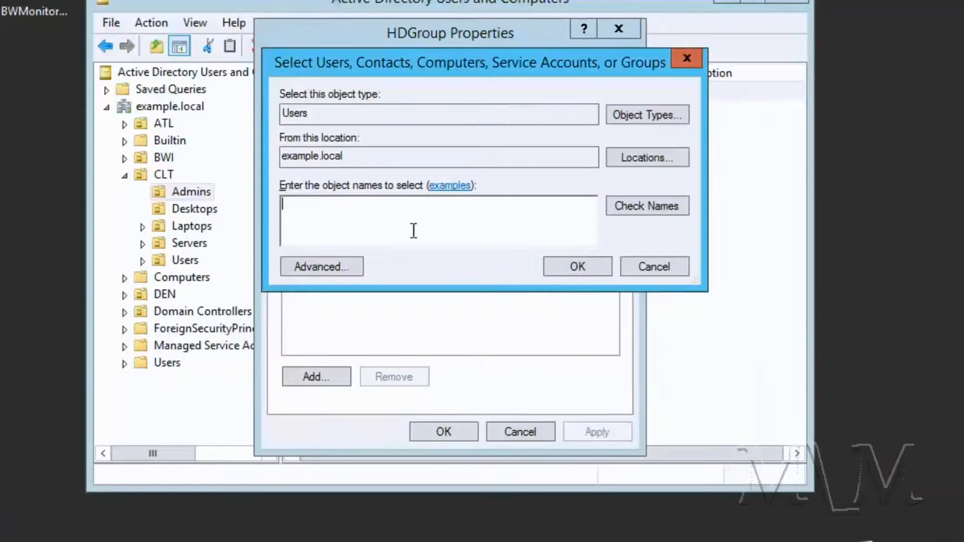
Find users whose names start with HD and add HDUser01, HDUser02 and HDUser03 to HDGroup.
left_click(324, 267)
left_click(483, 246)
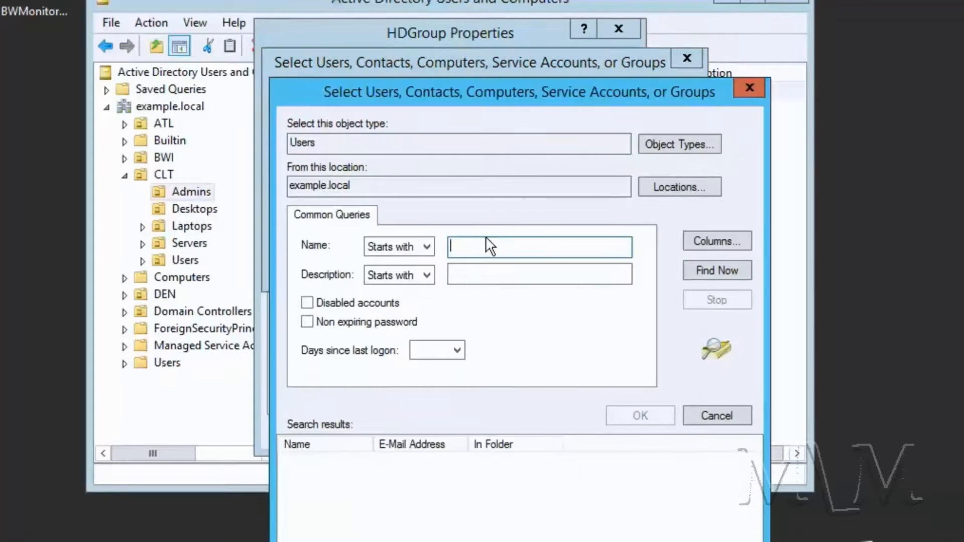
type("HD")
left_click(725, 272)
left_click(334, 492, "shift")
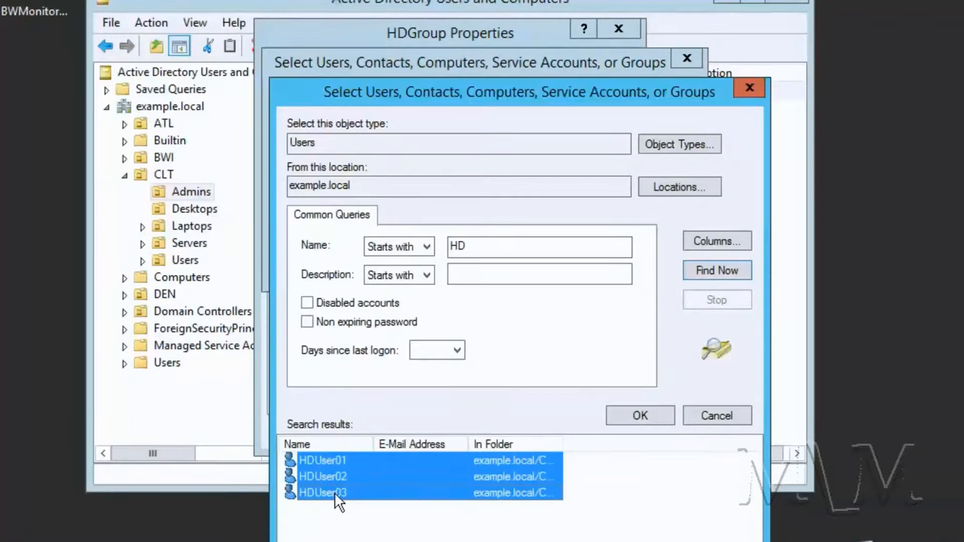
left_click(633, 415)
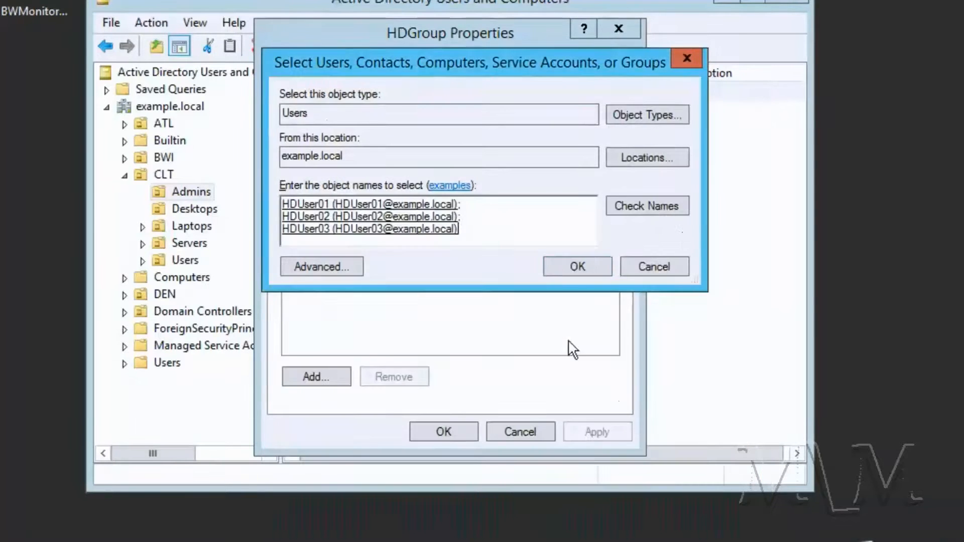
left_click(575, 268)
left_click(441, 430)
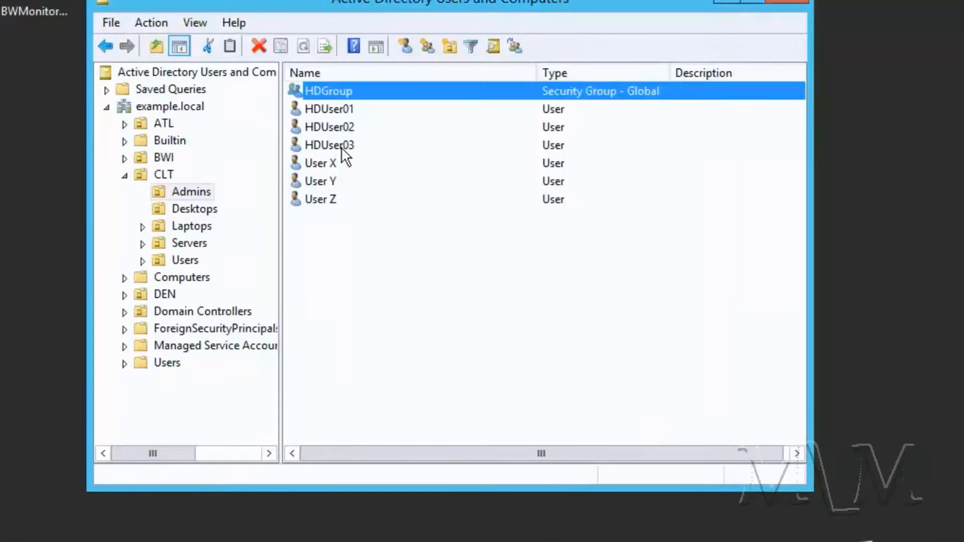
Check the member list of HDGroup and close its properties.
double_click(347, 94)
left_click(342, 65)
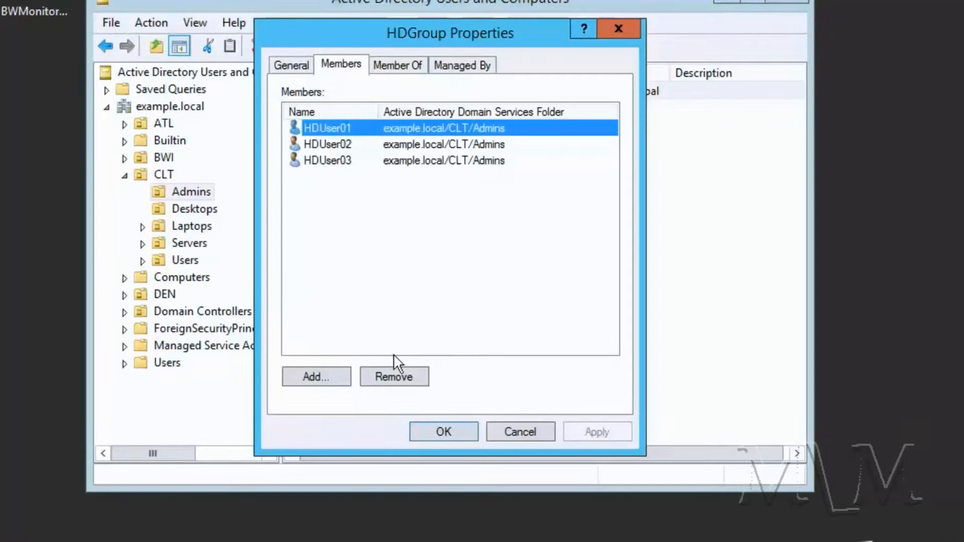
left_click(495, 430)
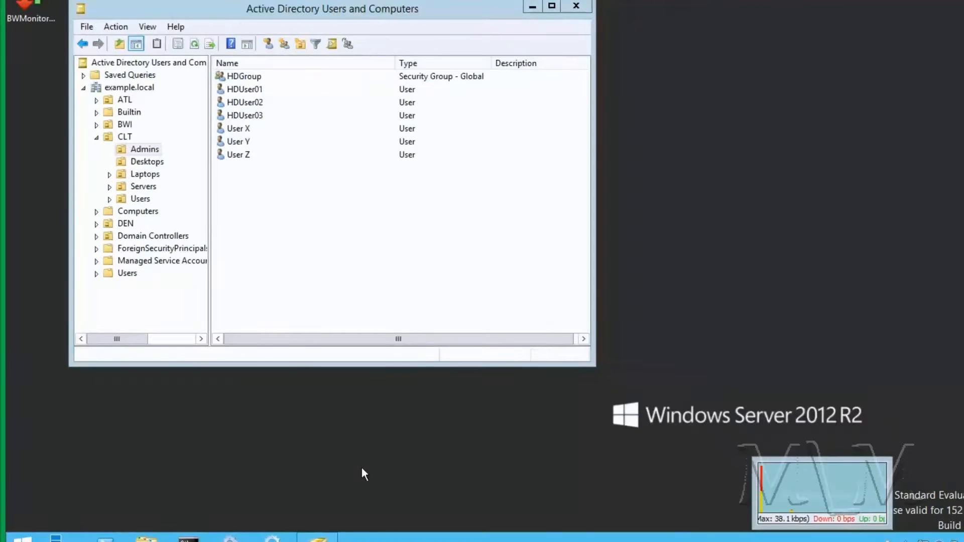
Open Group Policy Management with gpmc.msc and expand the Group Policy Objects container of example.local.
key("super+r")
type("g")
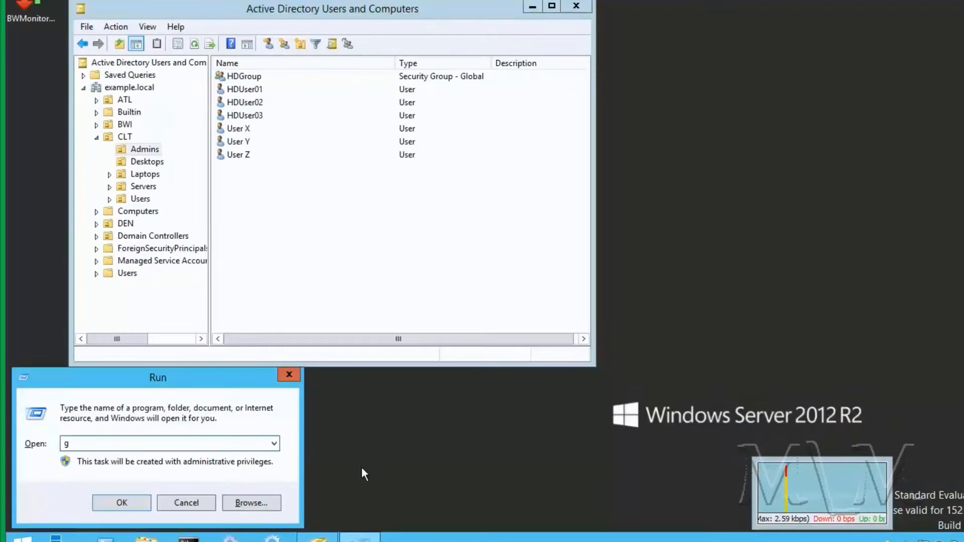
type("pmc.msc")
key("Return")
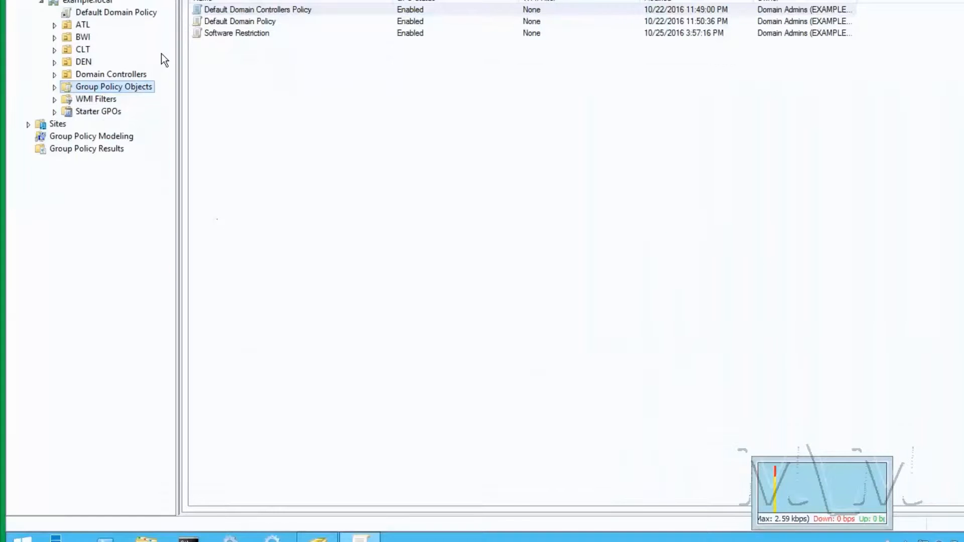
double_click(124, 86)
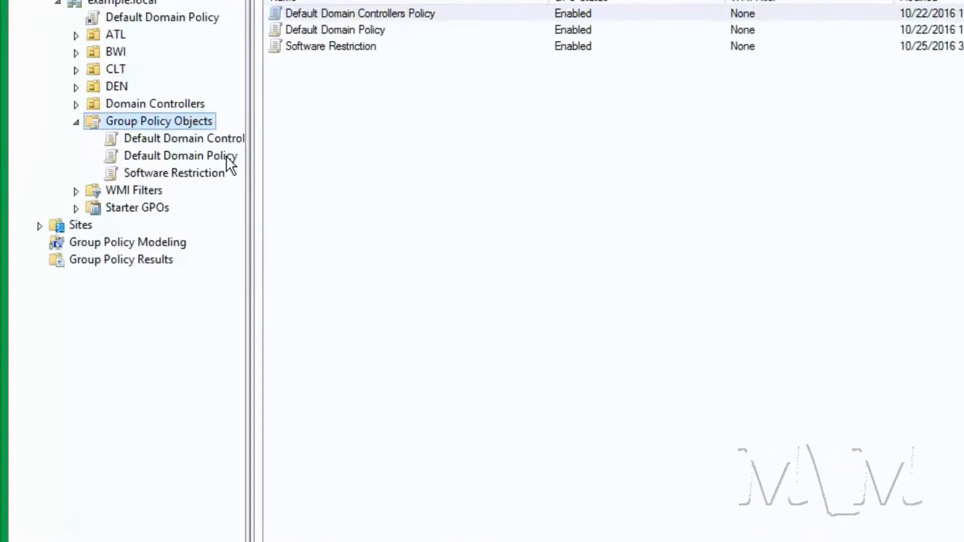
Create a new Group Policy Object named Restricted Groups in the Group Policy Objects container.
right_click(188, 118)
left_click(303, 134)
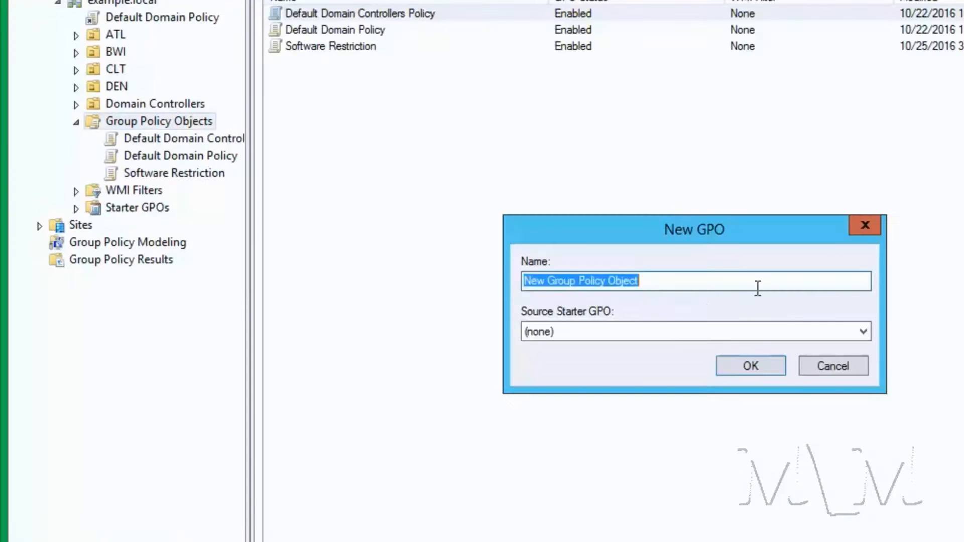
type("Restri")
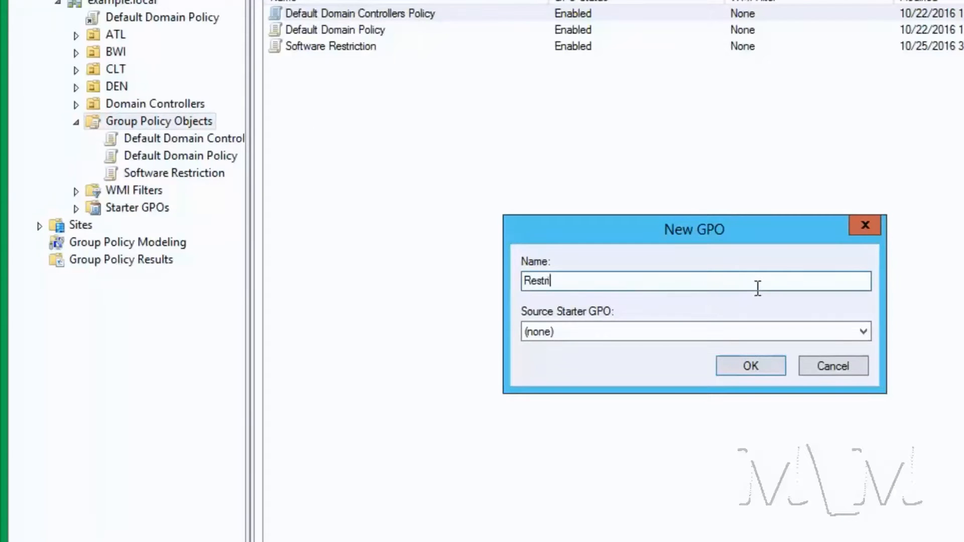
type("cted Groups")
left_click(751, 366)
Open the Restricted Groups GPO for editing and go to Restricted Groups in the Security Settings of the computer policies.
right_click(344, 46)
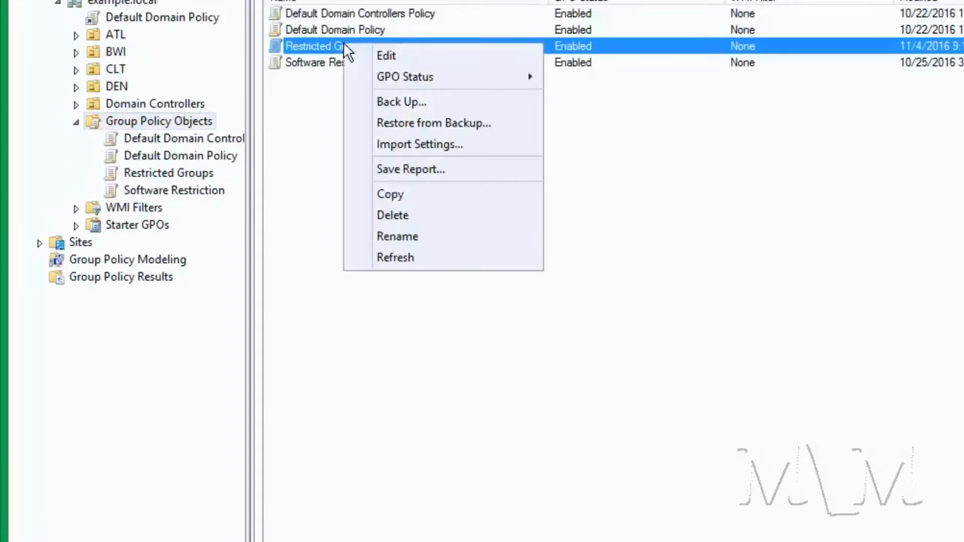
left_click(387, 57)
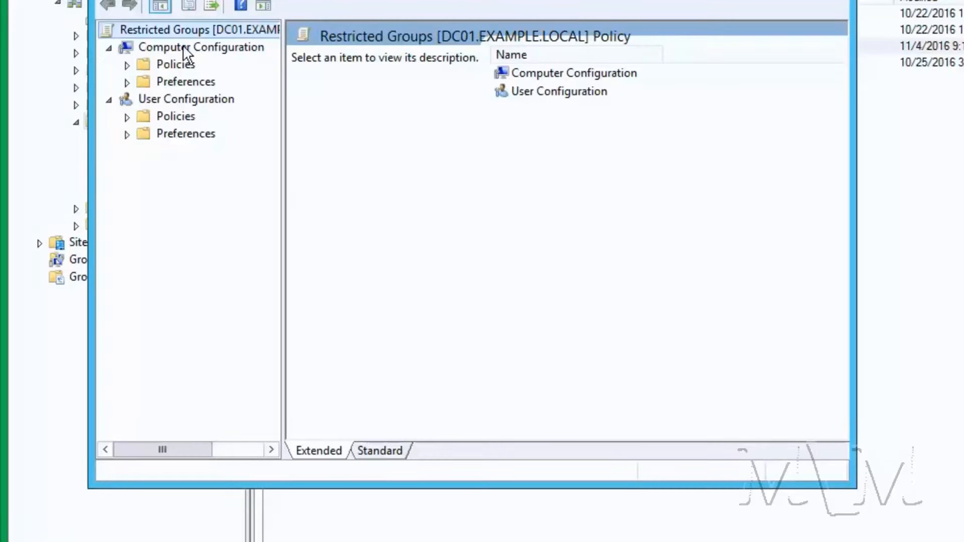
left_click(130, 66)
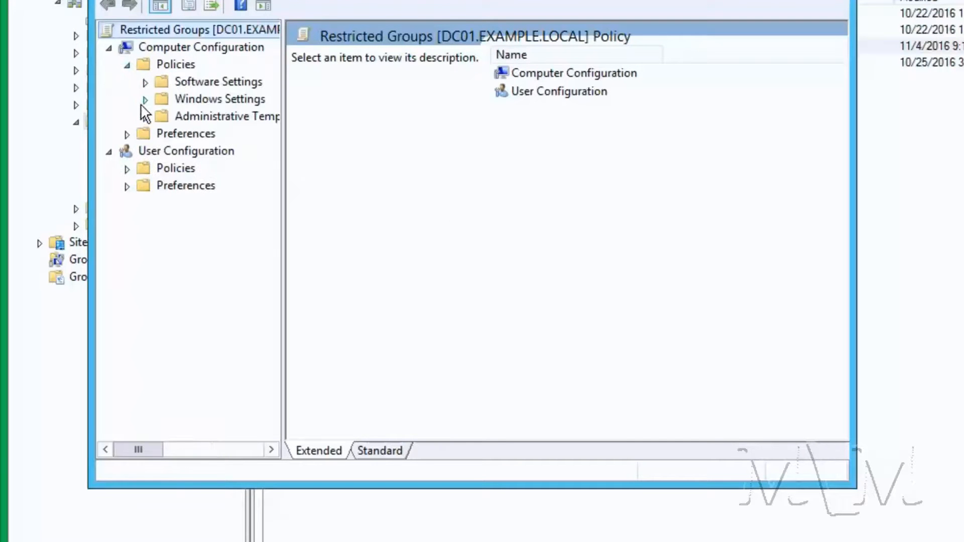
left_click(164, 151)
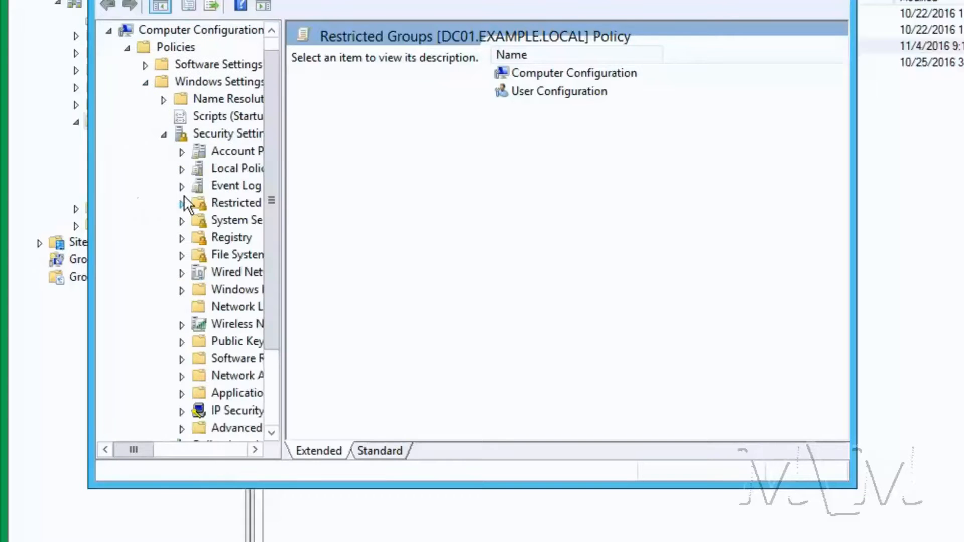
left_click(238, 203)
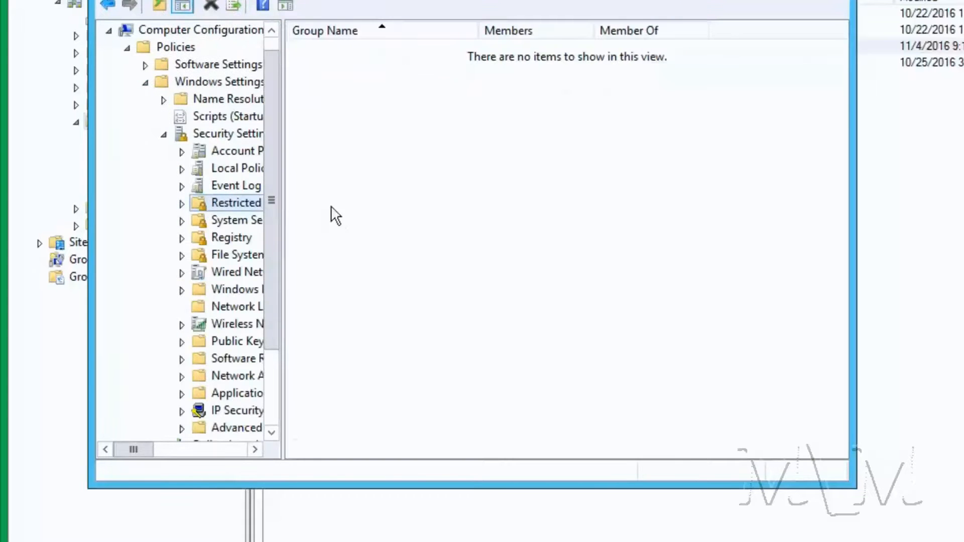
Add the domain group EXAMPLE\HDGroup as a restricted group and close its membership properties.
right_click(337, 175)
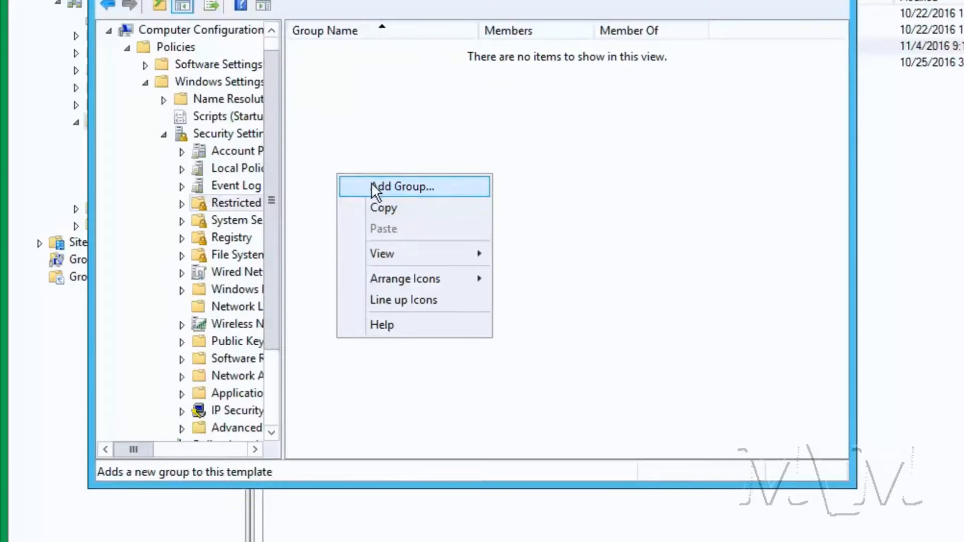
left_click(372, 183)
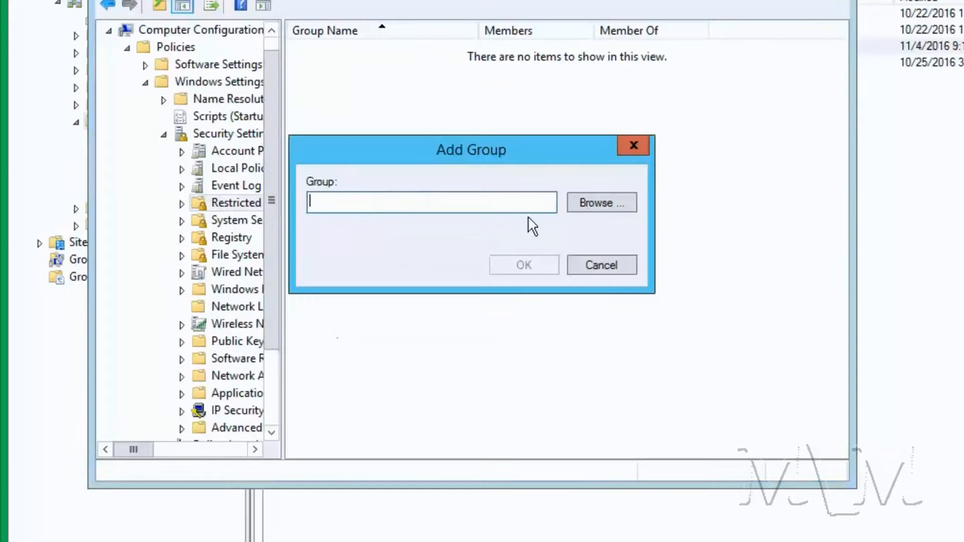
left_click(603, 202)
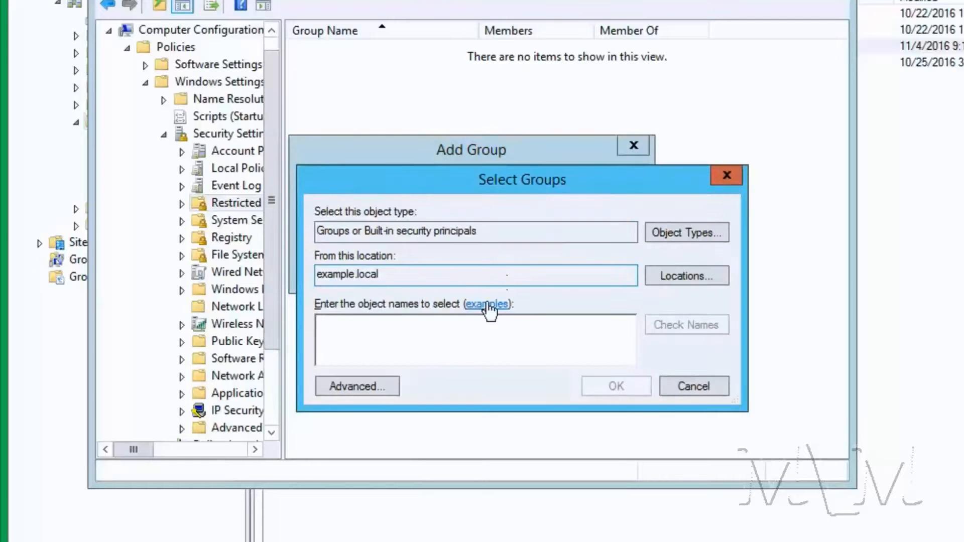
type("HD")
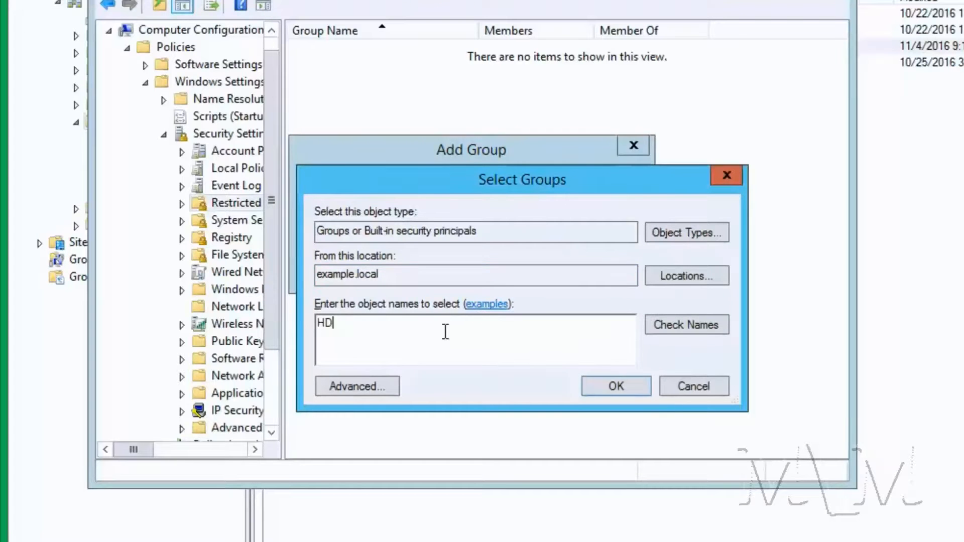
type("Group")
key("Return")
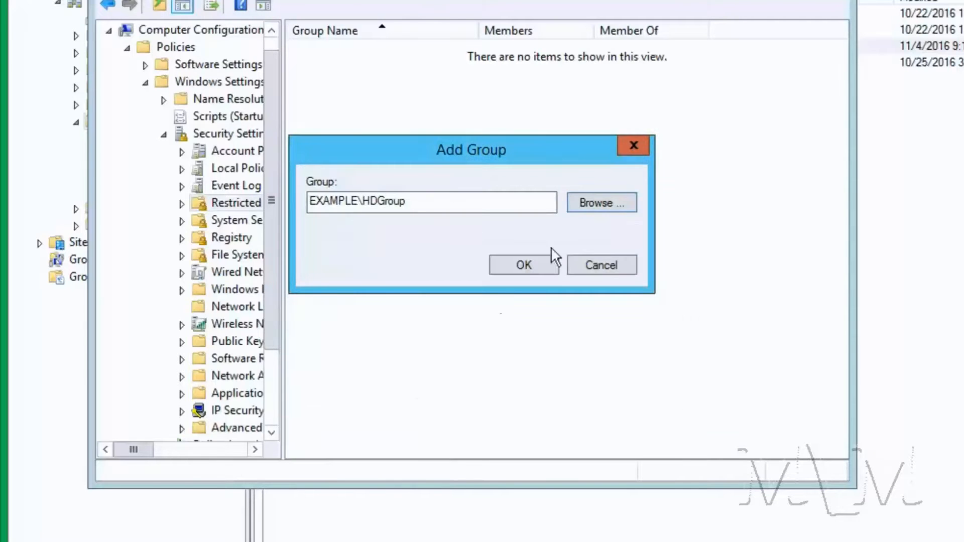
left_click(525, 264)
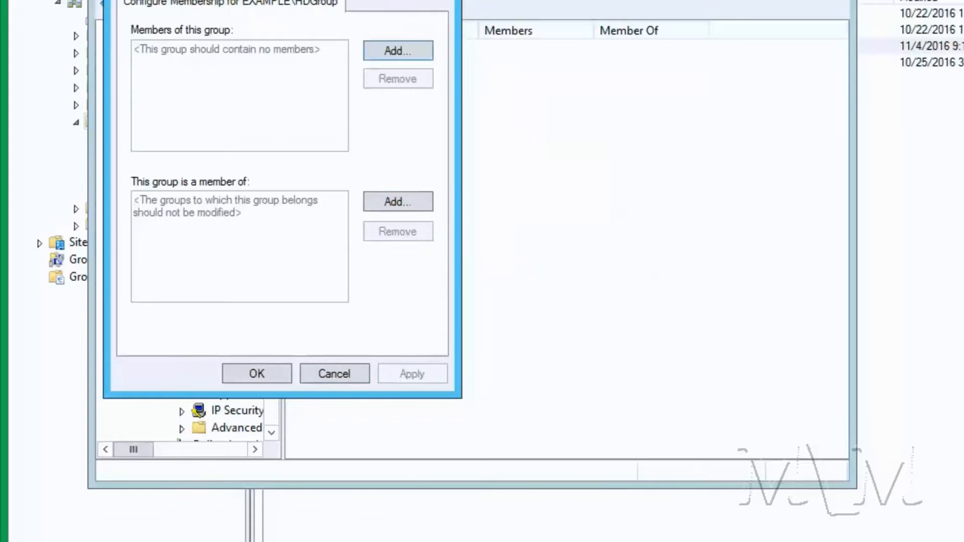
left_click_drag(296, 1, 617, 204)
left_click(582, 541)
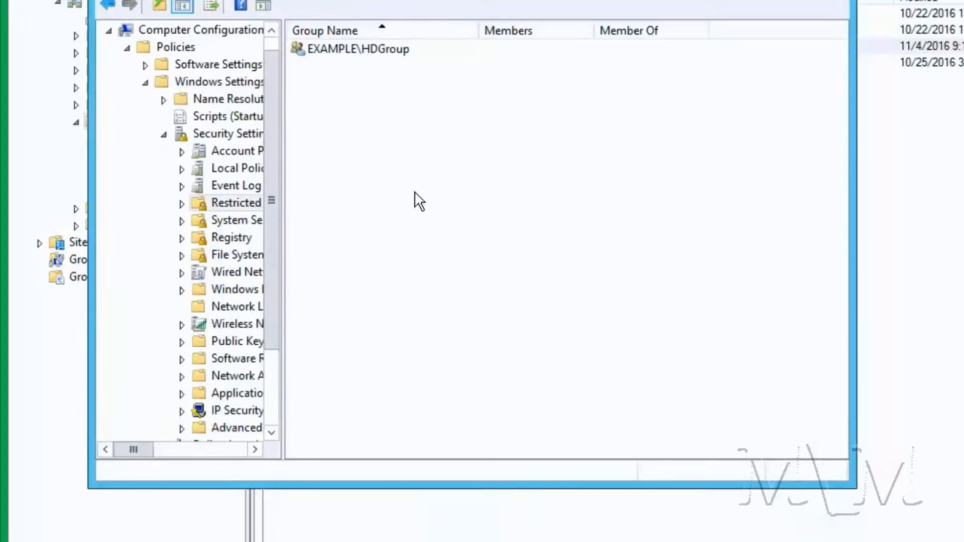
Configure the restricted group EXAMPLE\HDGroup as a member of Administrators and close the policy editor.
left_click(366, 50)
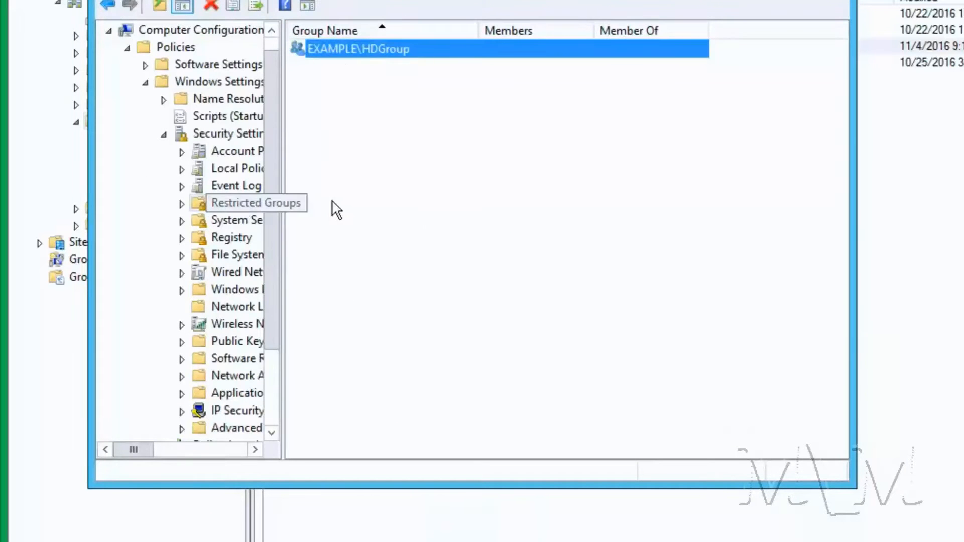
right_click(375, 47)
left_click(420, 84)
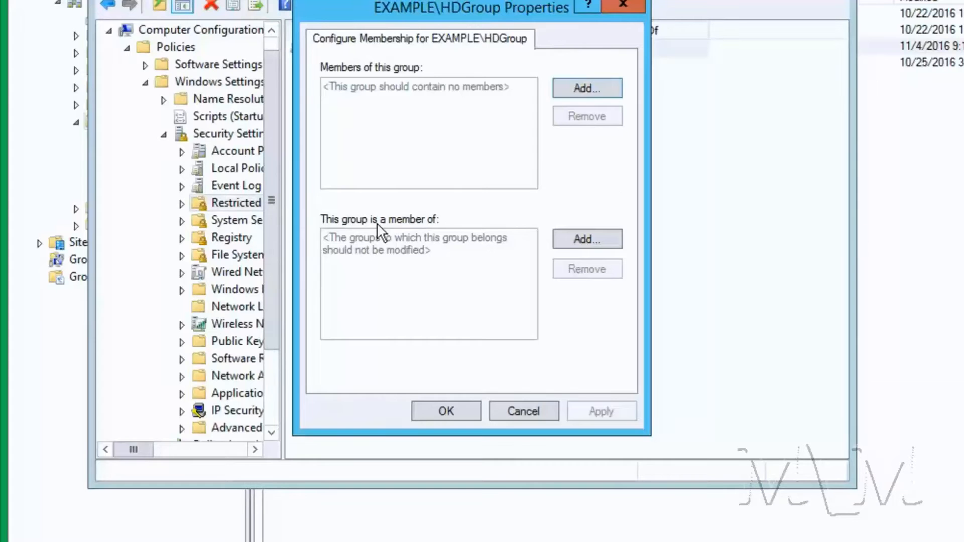
left_click(572, 239)
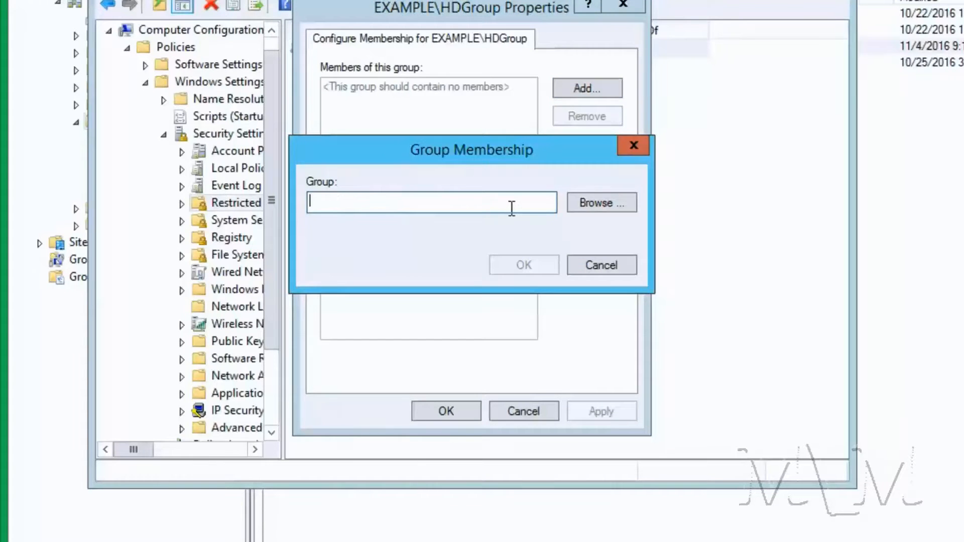
type("Admin")
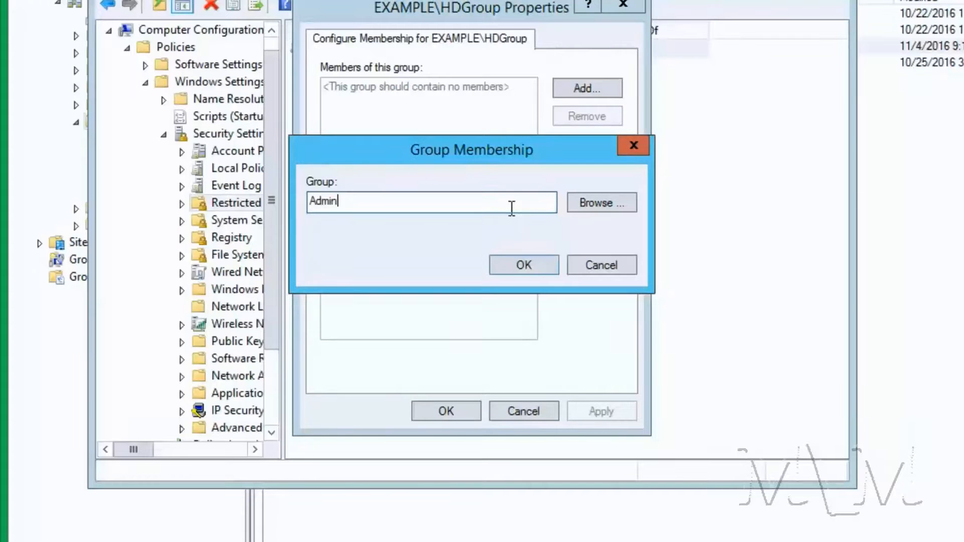
type("istrators")
key("Return")
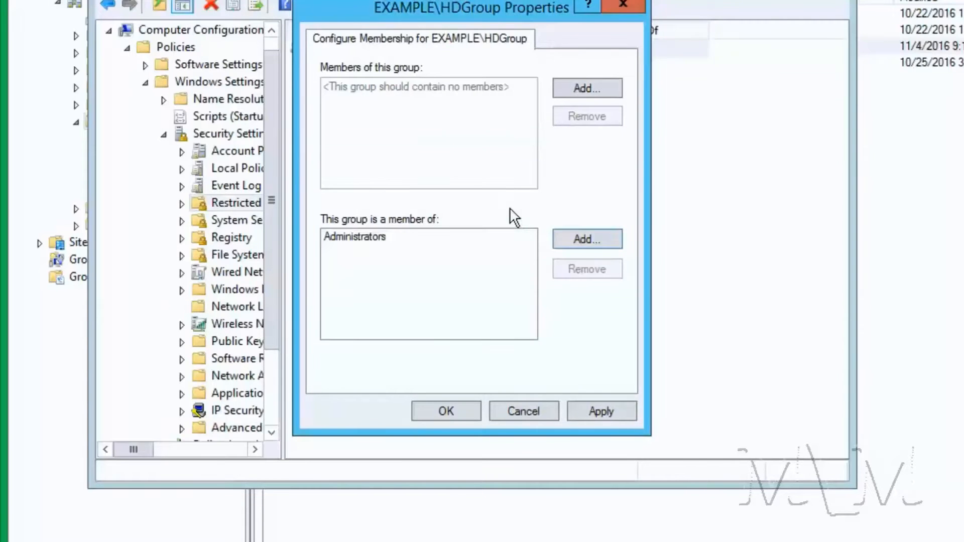
left_click(448, 411)
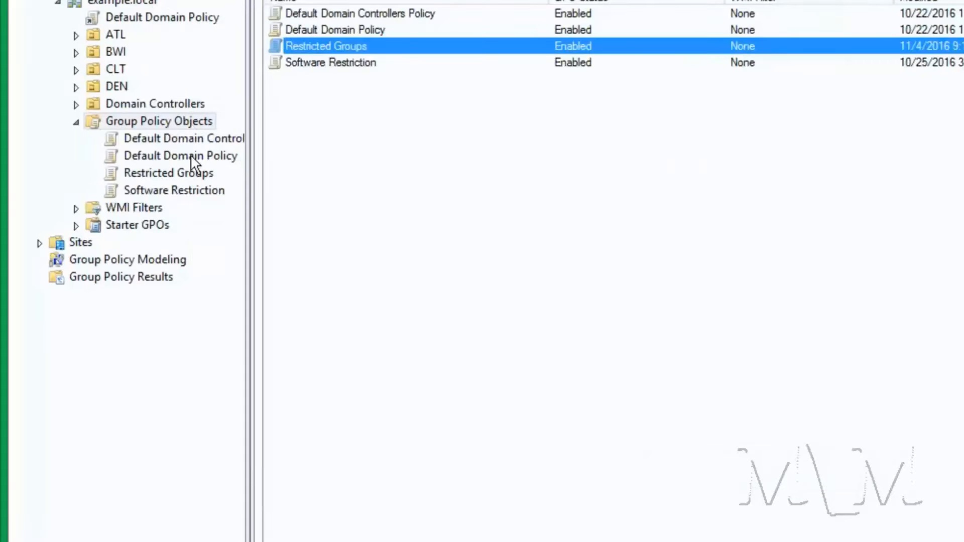
Link the existing Restricted Groups GPO to the Desktops organizational unit under CLT.
left_click(76, 70)
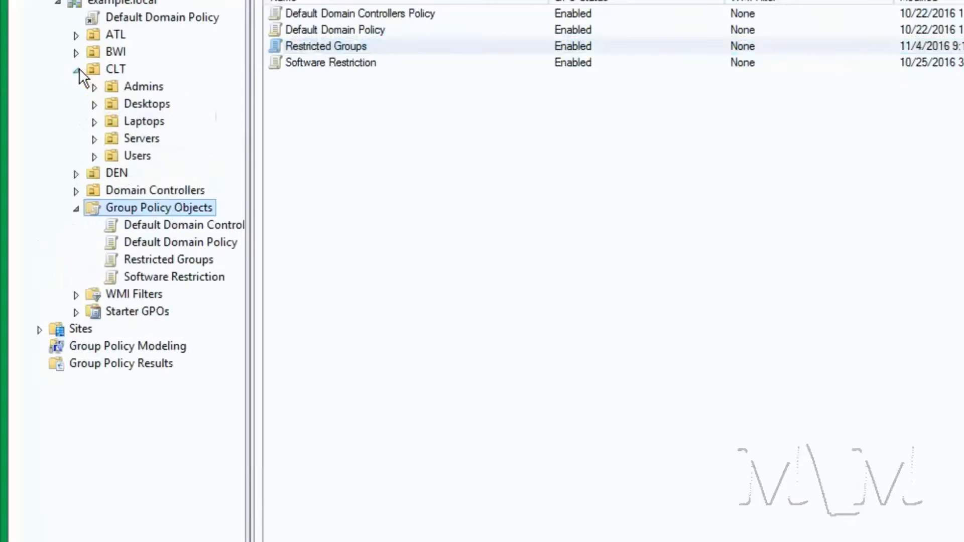
left_click(135, 104)
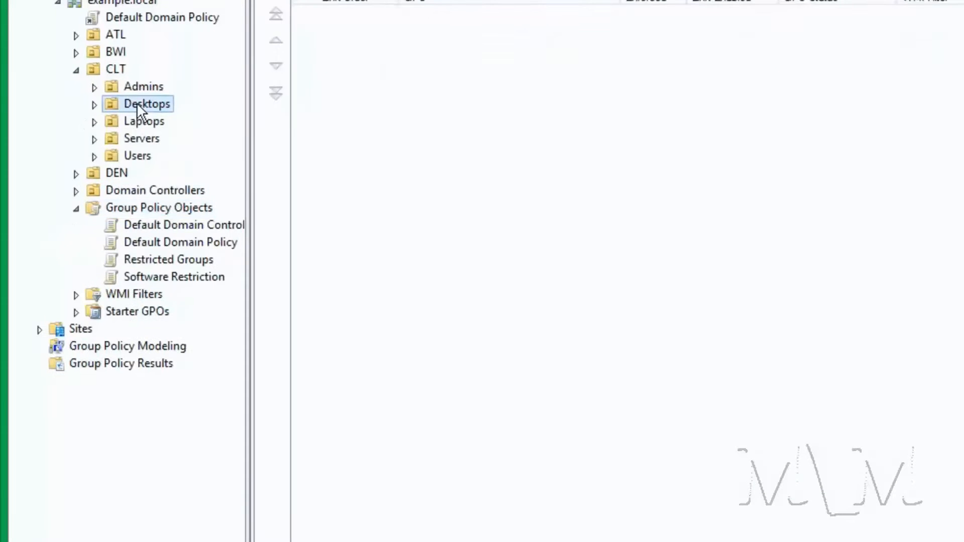
right_click(136, 103)
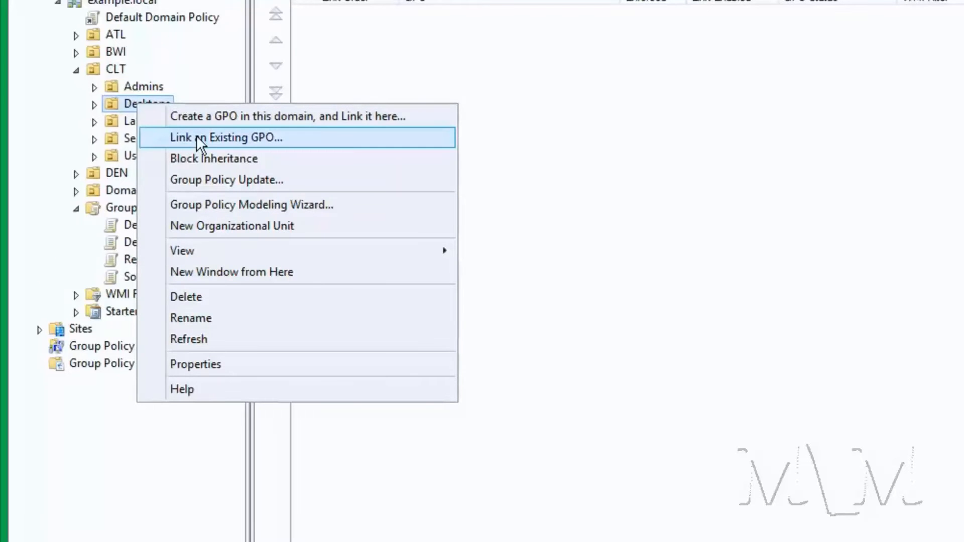
left_click(216, 136)
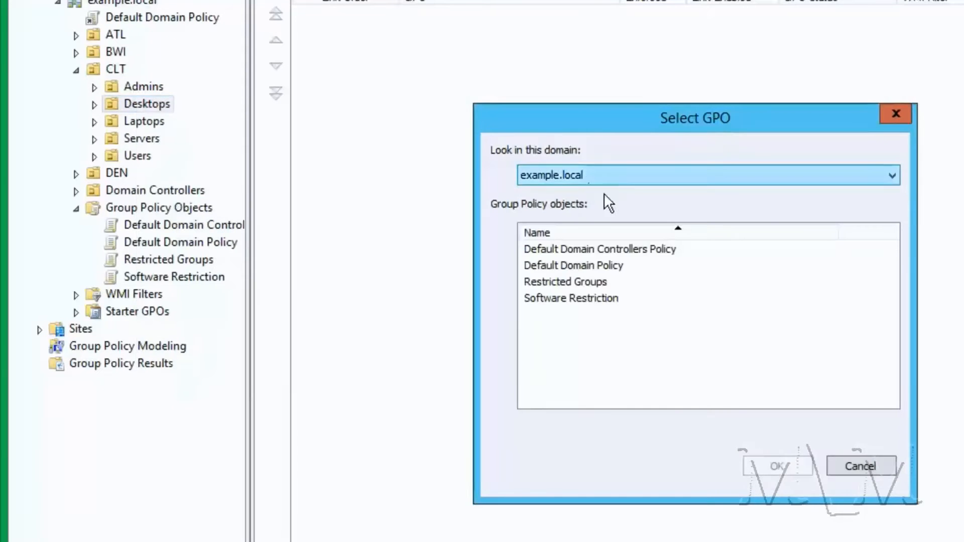
left_click(534, 281)
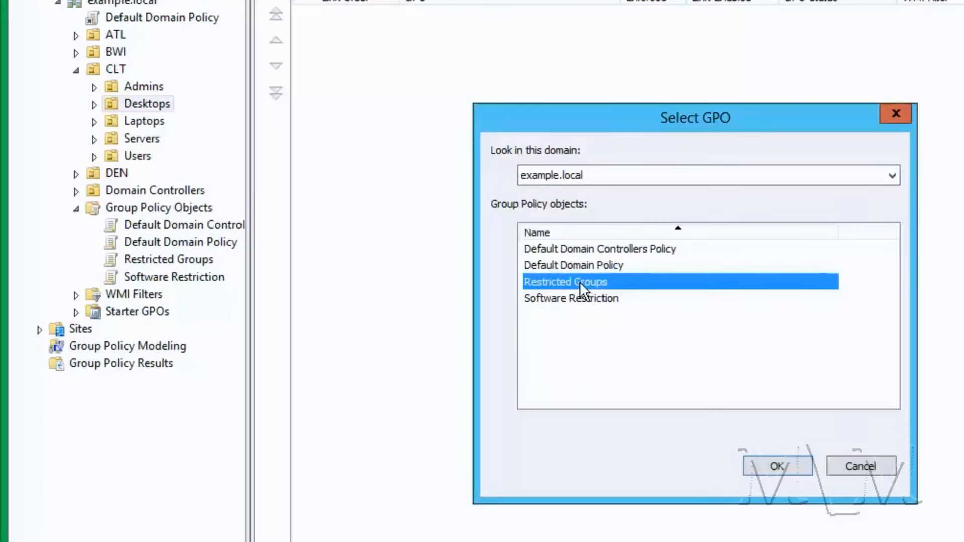
left_click(777, 466)
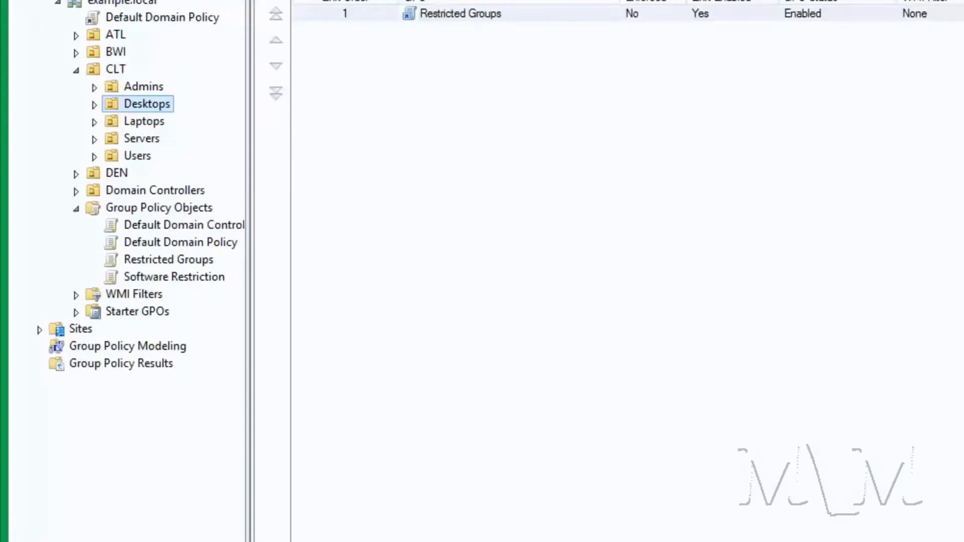
Request a Group Policy update for the CLT Desktops unit, and run gpupdate /force in PowerShell on the Windows 8.1 client.
right_click(143, 101)
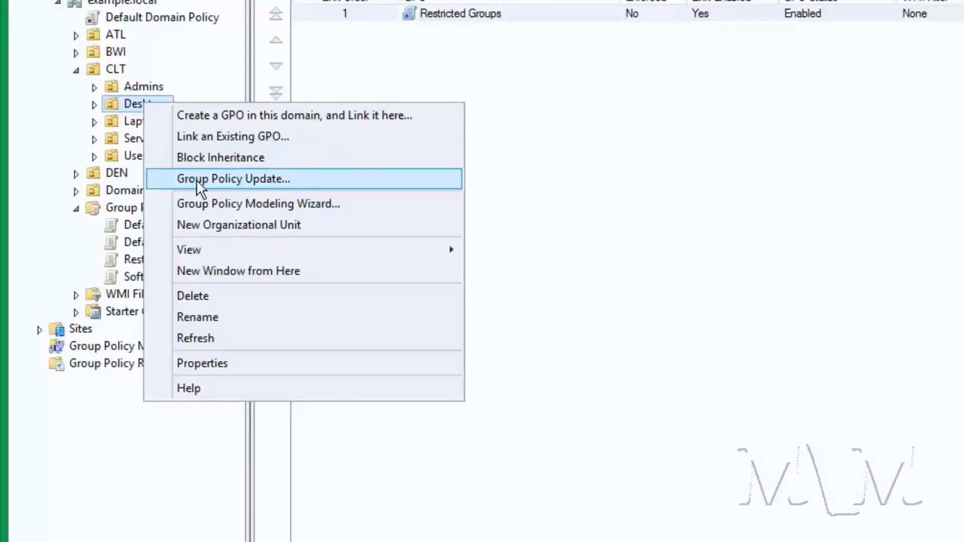
left_click(260, 178)
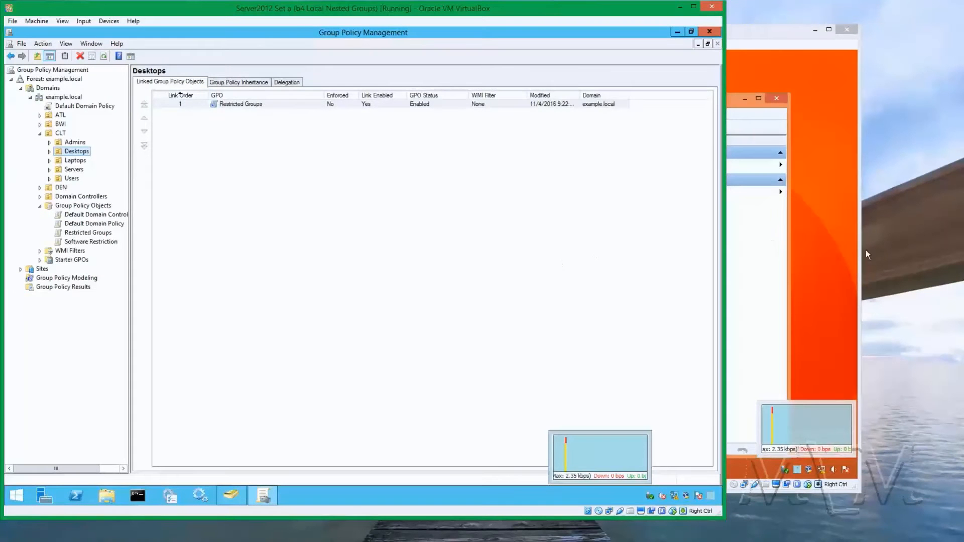
left_click(825, 252)
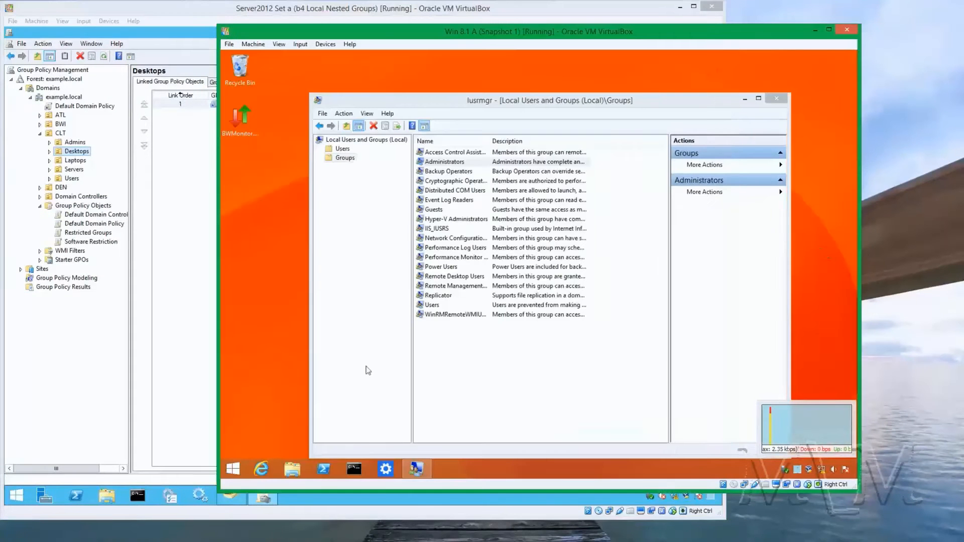
left_click(323, 469)
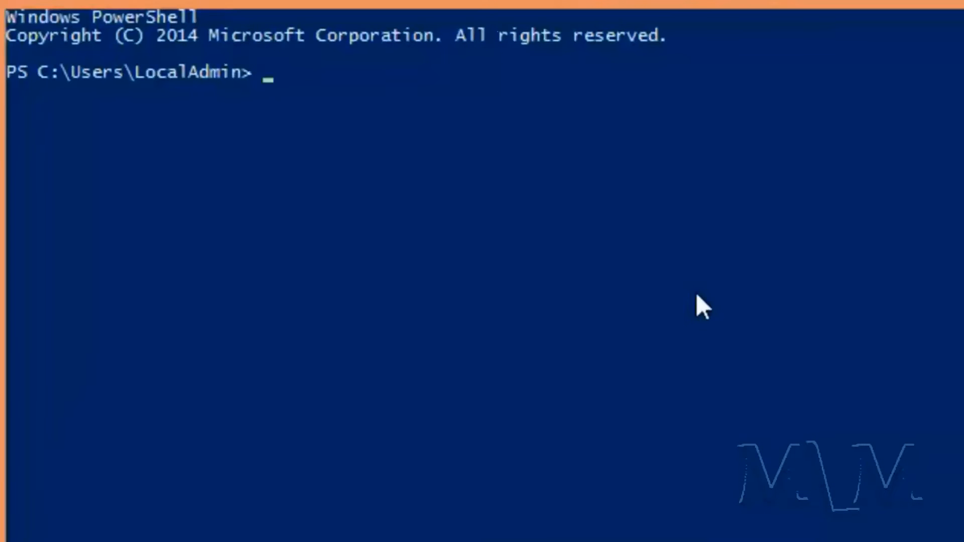
type("gpupdate")
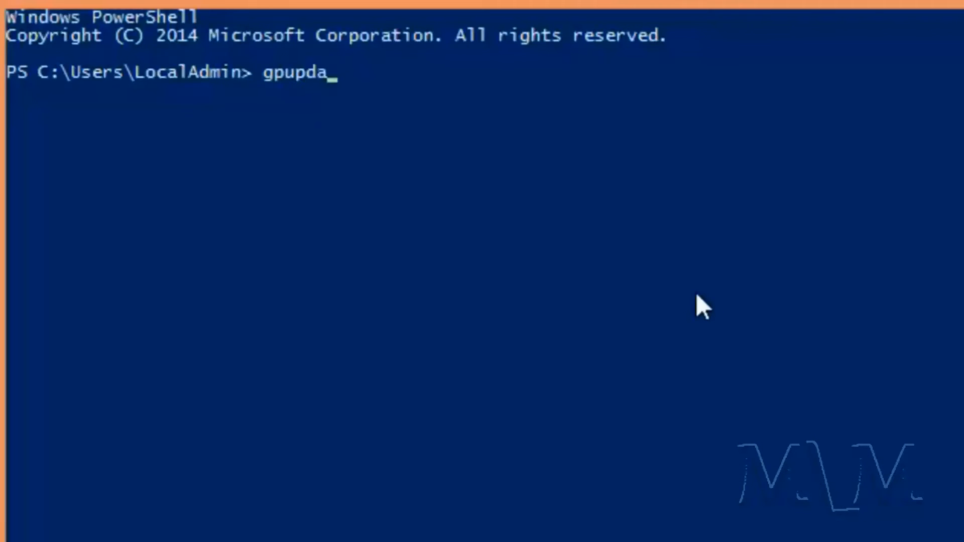
type(" /force")
key("Return")
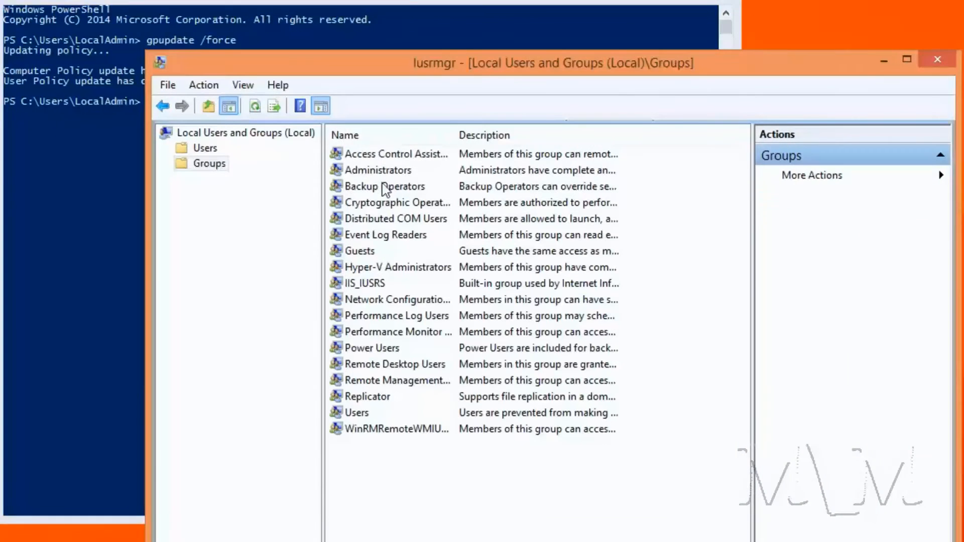
Check the members of the client's local Administrators group, and view the scope of the Restricted Groups link under Desktops on the server.
double_click(379, 169)
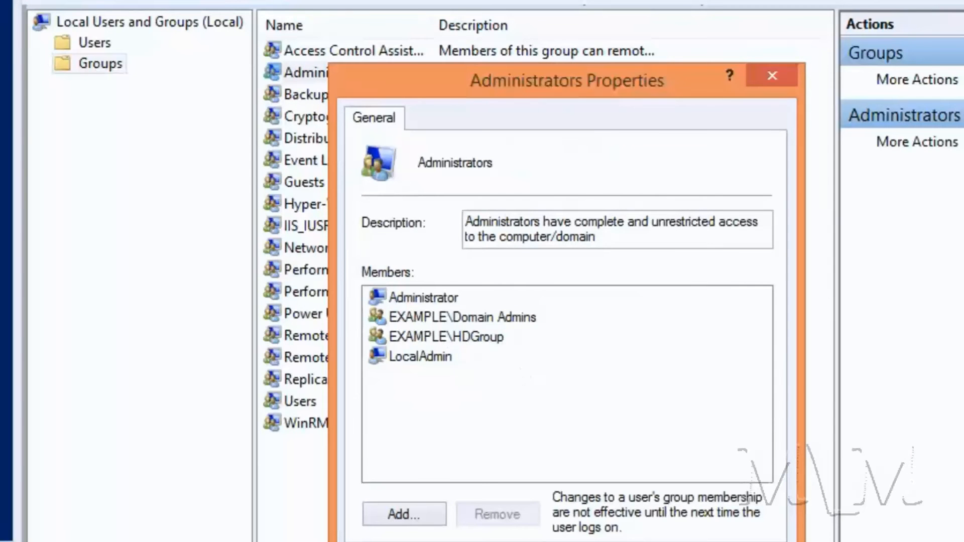
key("Escape")
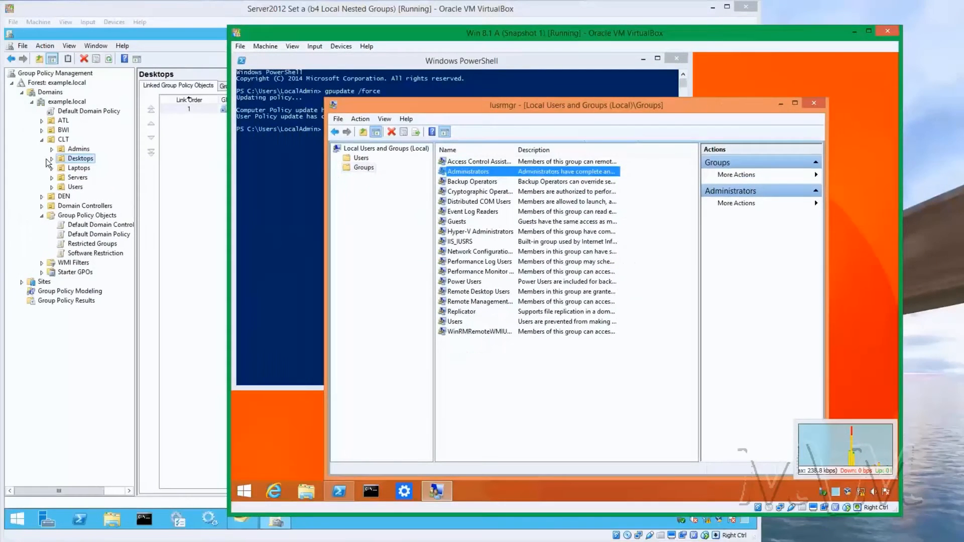
left_click(51, 159)
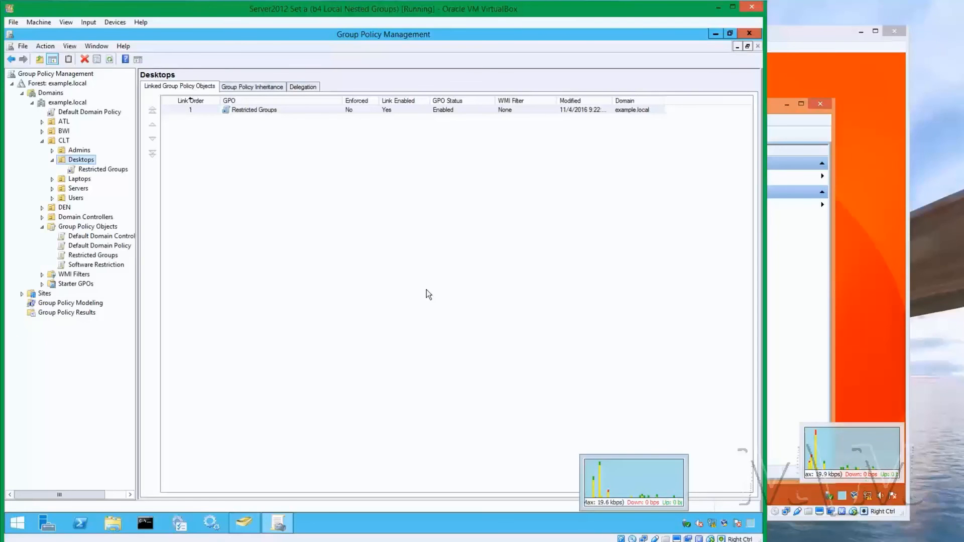
left_click(93, 170)
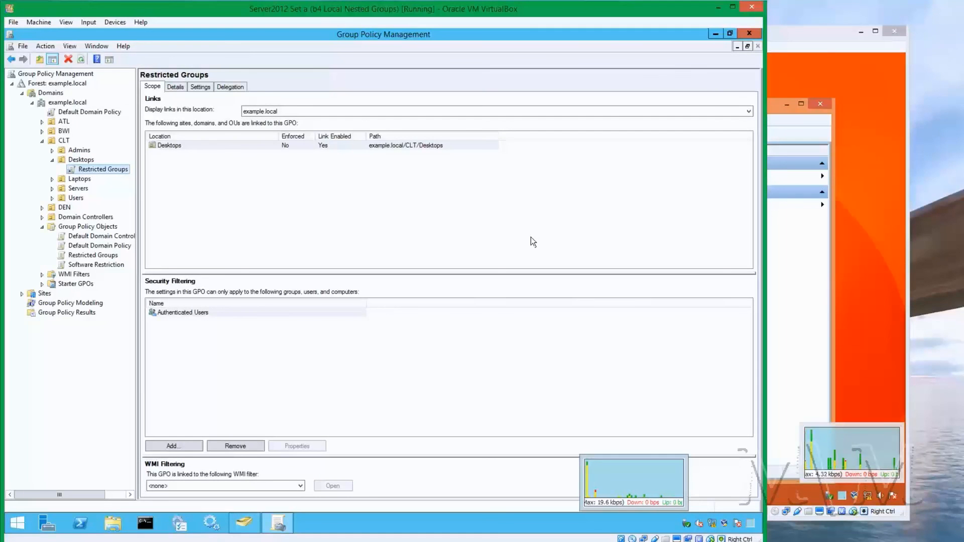